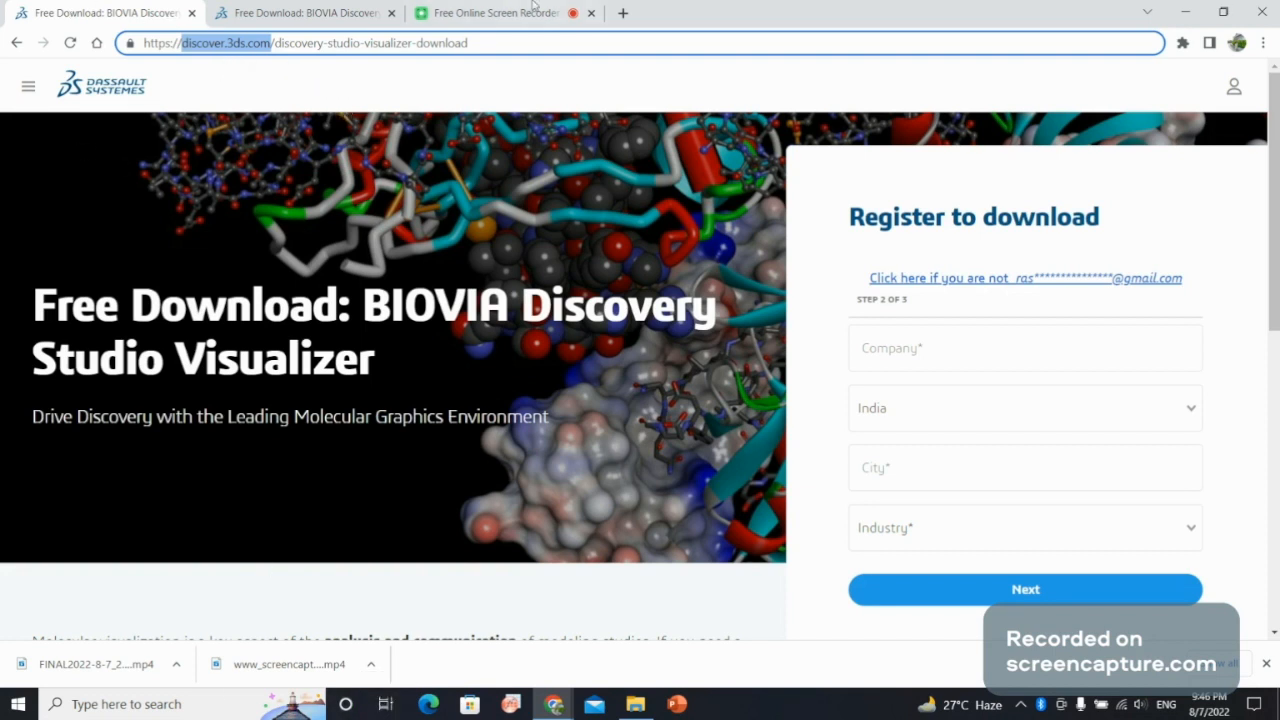
# Check the BIOVIA Discovery Studio Visualizer thank-you page for the available client downloads, and minimize the browser.
pyautogui.click(296, 8)
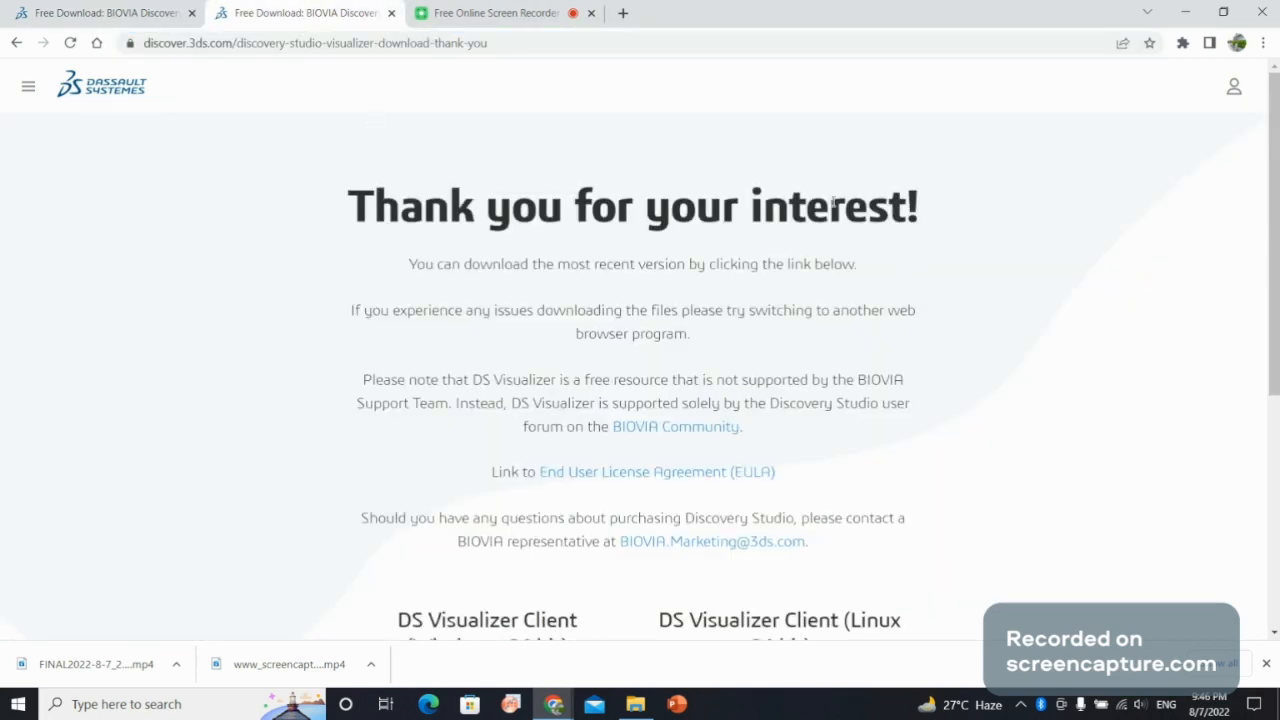
pyautogui.scroll(-3, 755, 444)
pyautogui.scroll(-1, 634, 190)
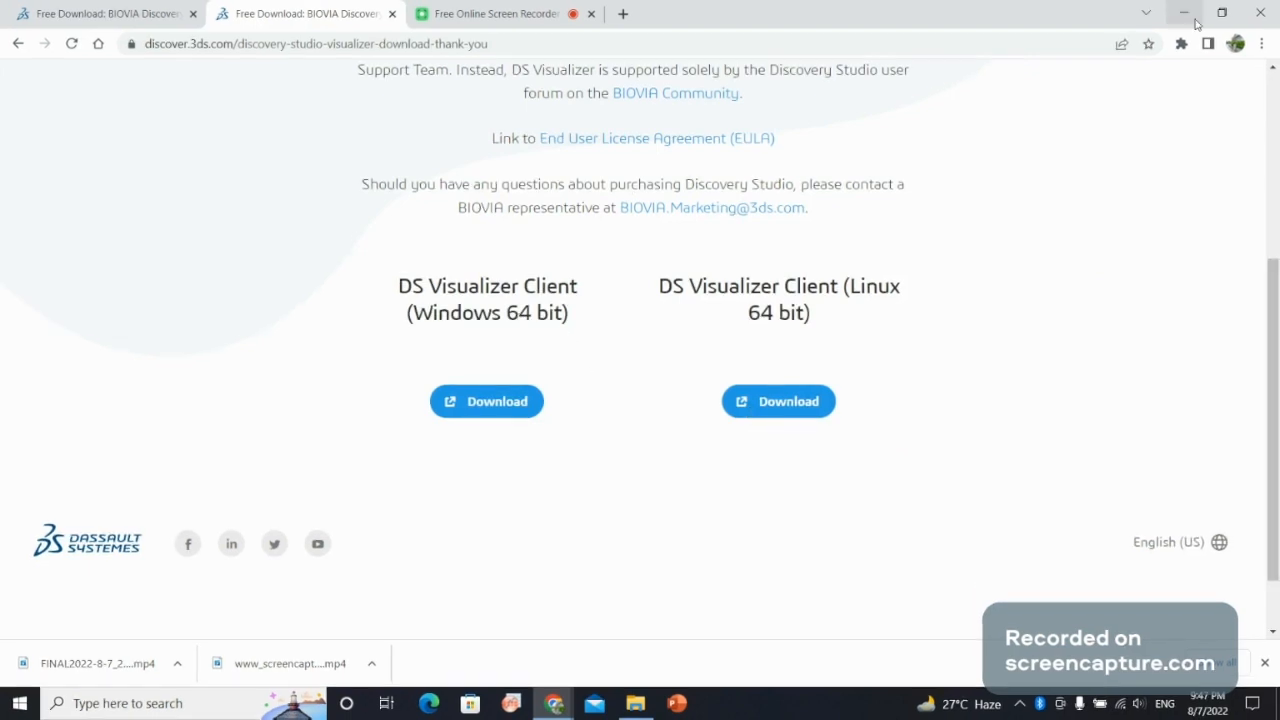
pyautogui.click(1196, 22)
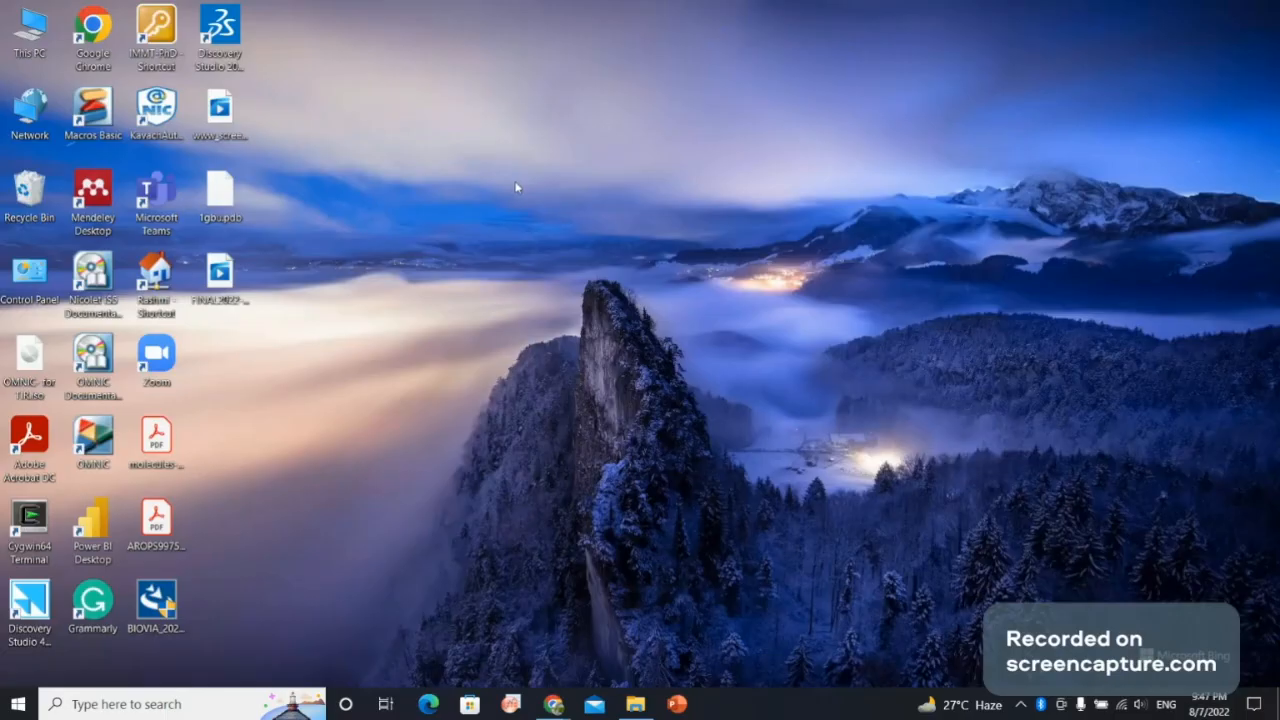
# Launch Discovery Studio Visualizer from the desktop and open the protein structure file 1gbu.pdb.
pyautogui.doubleClick(228, 30)
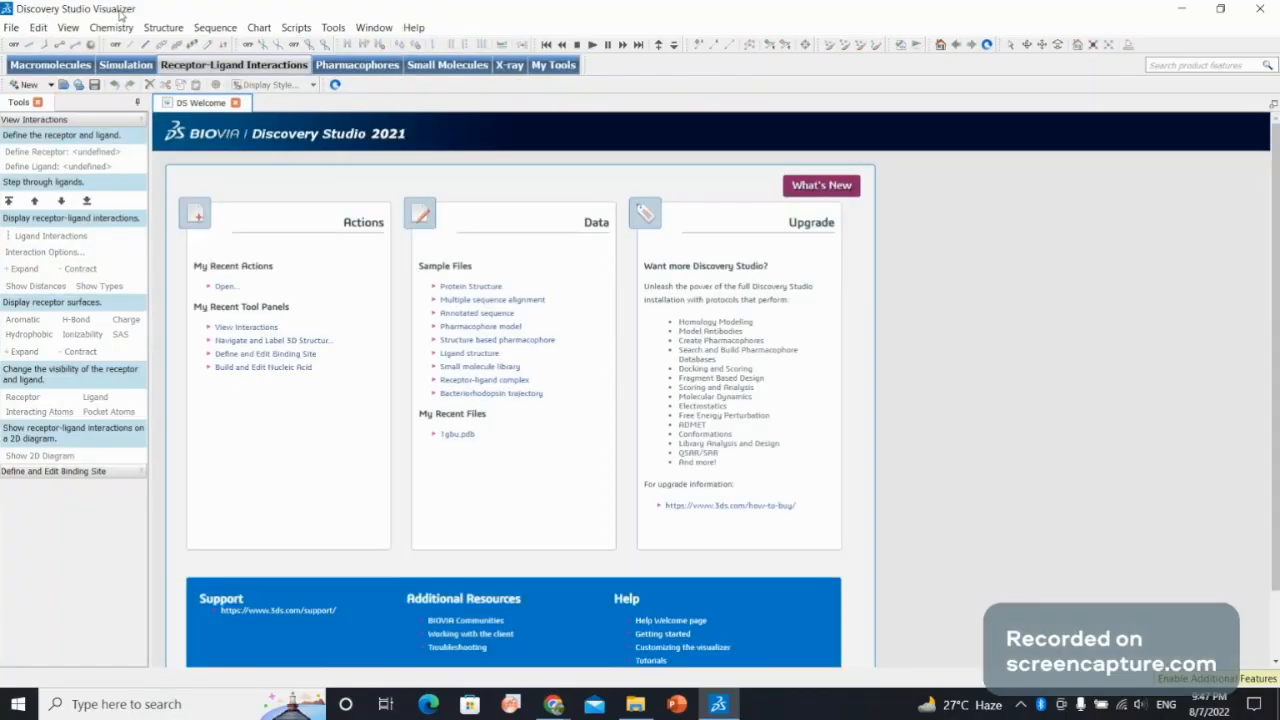
pyautogui.click(12, 29)
pyautogui.click(31, 66)
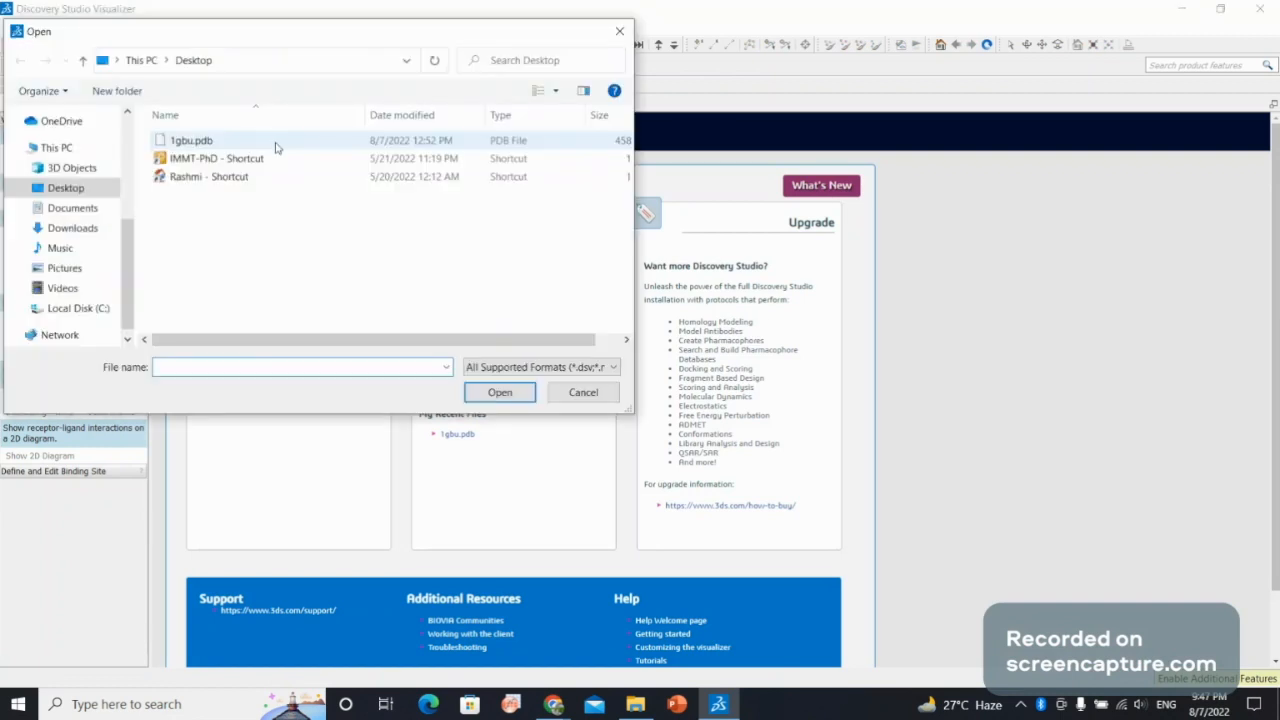
pyautogui.click(276, 147)
pyautogui.click(500, 392)
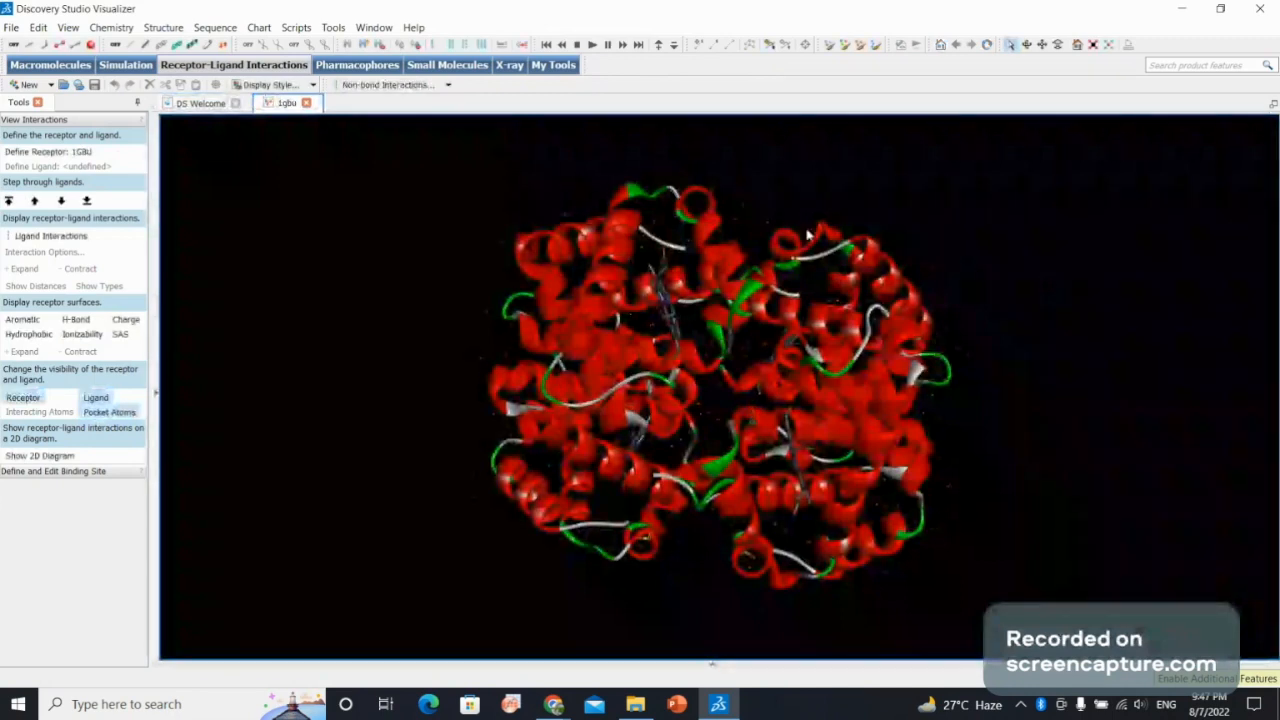
# Change the background of the 1gbu structure view to white.
pyautogui.click(1027, 46)
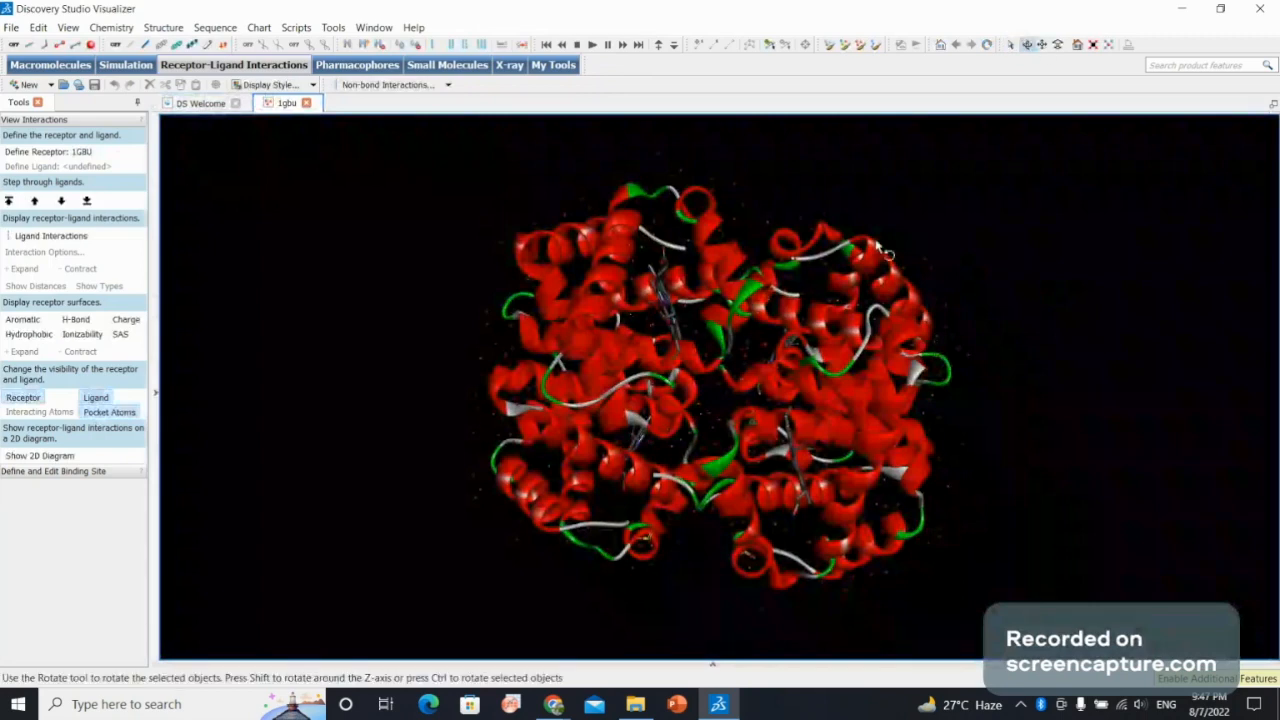
pyautogui.moveTo(786, 214); pyautogui.dragTo(355, 292)
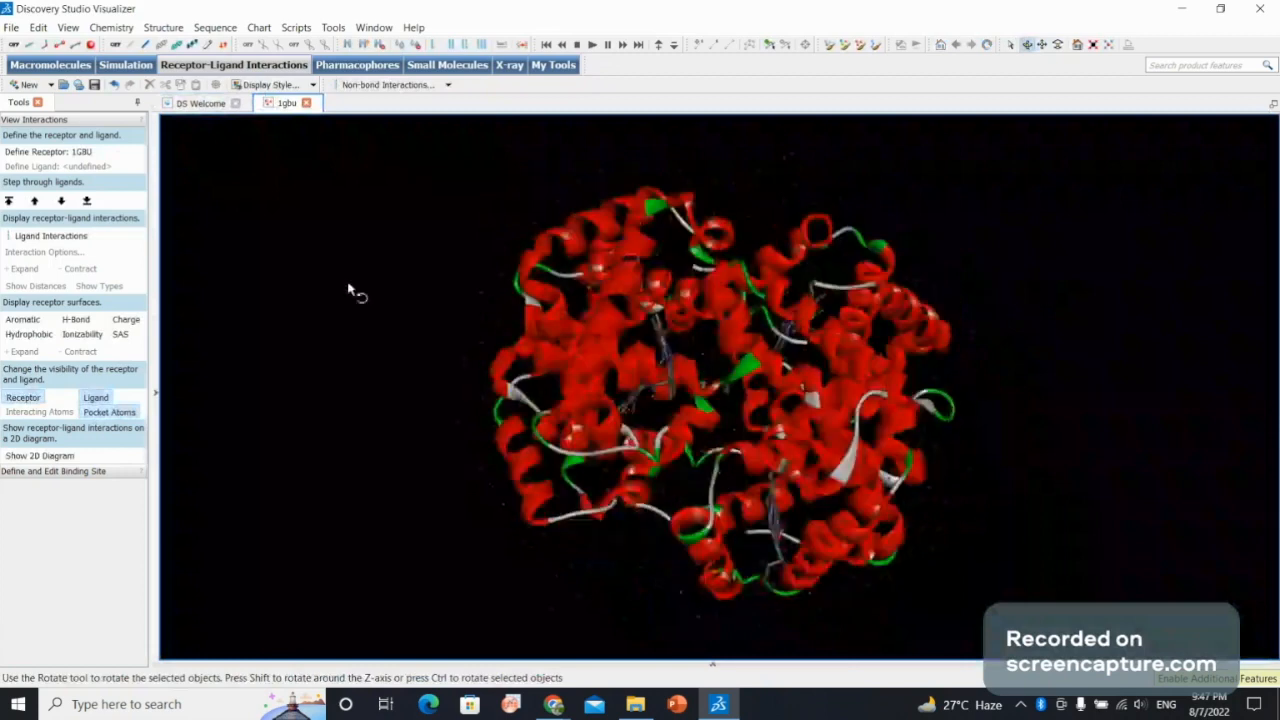
pyautogui.rightClick(325, 287)
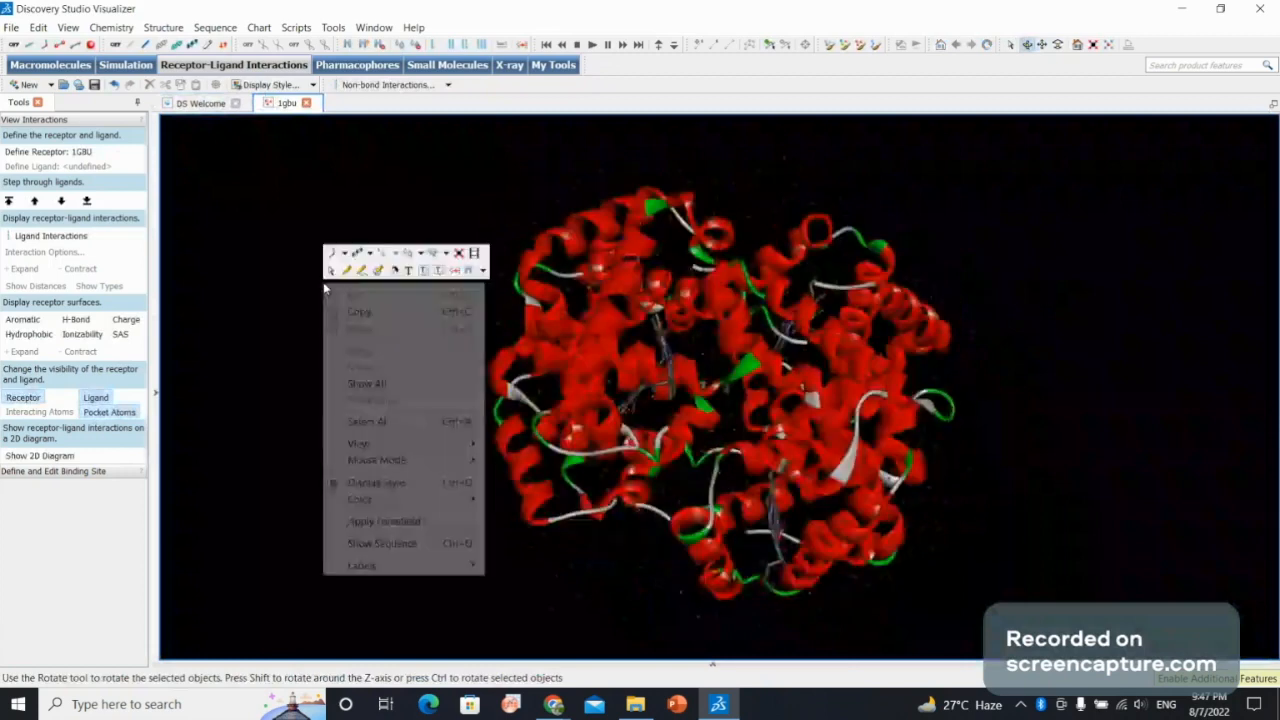
pyautogui.moveTo(462, 499)
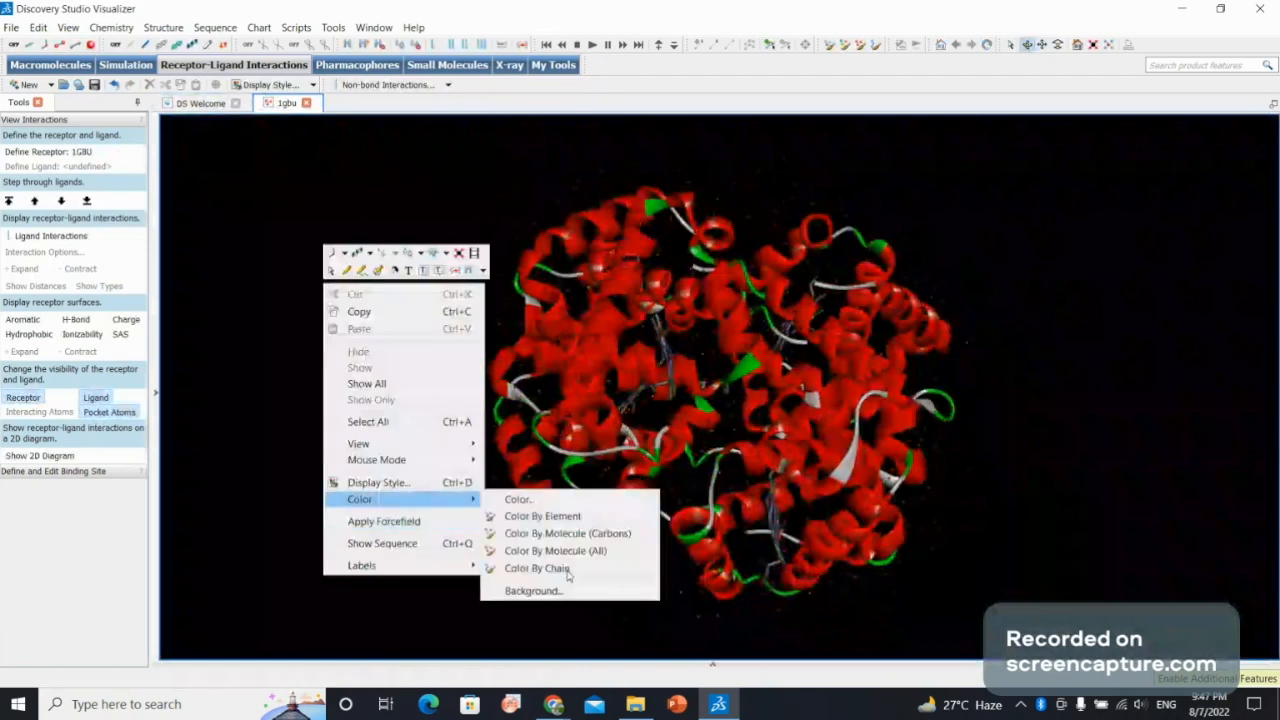
pyautogui.click(563, 590)
pyautogui.click(537, 412)
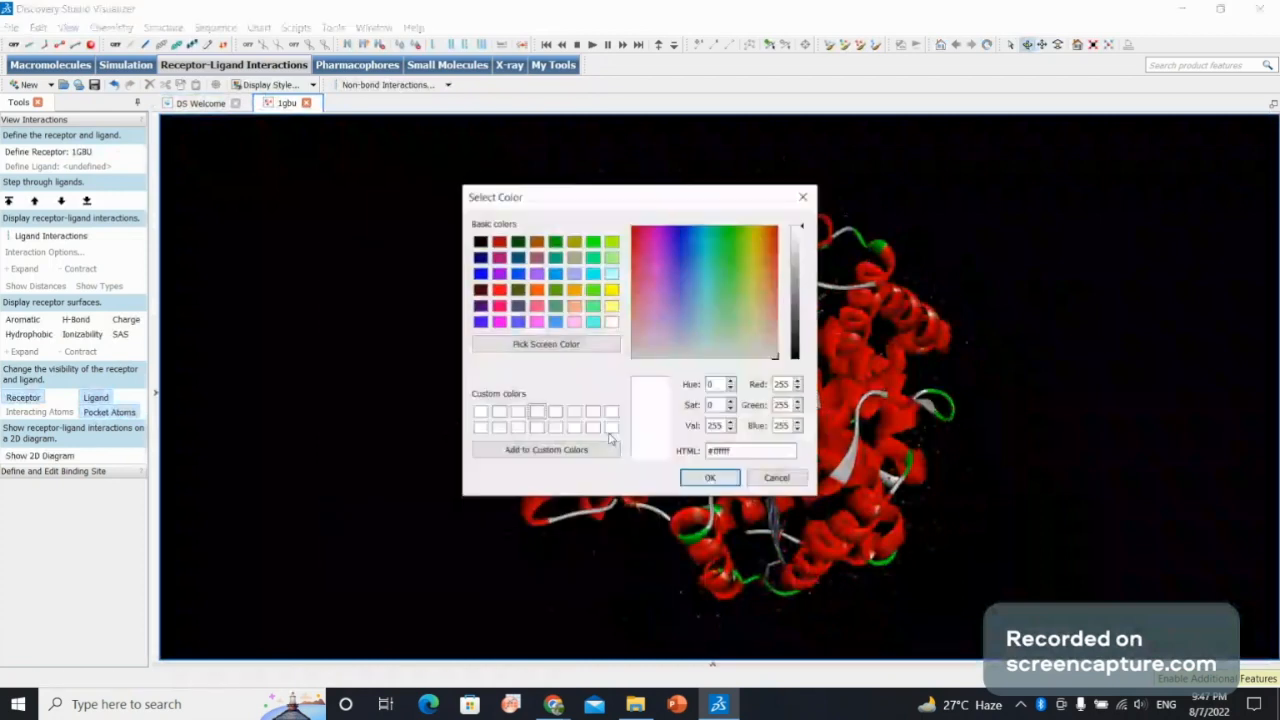
pyautogui.click(710, 478)
# Examine the 1gbu protein structure from several angles and at close range.
pyautogui.moveTo(764, 442); pyautogui.dragTo(569, 397)
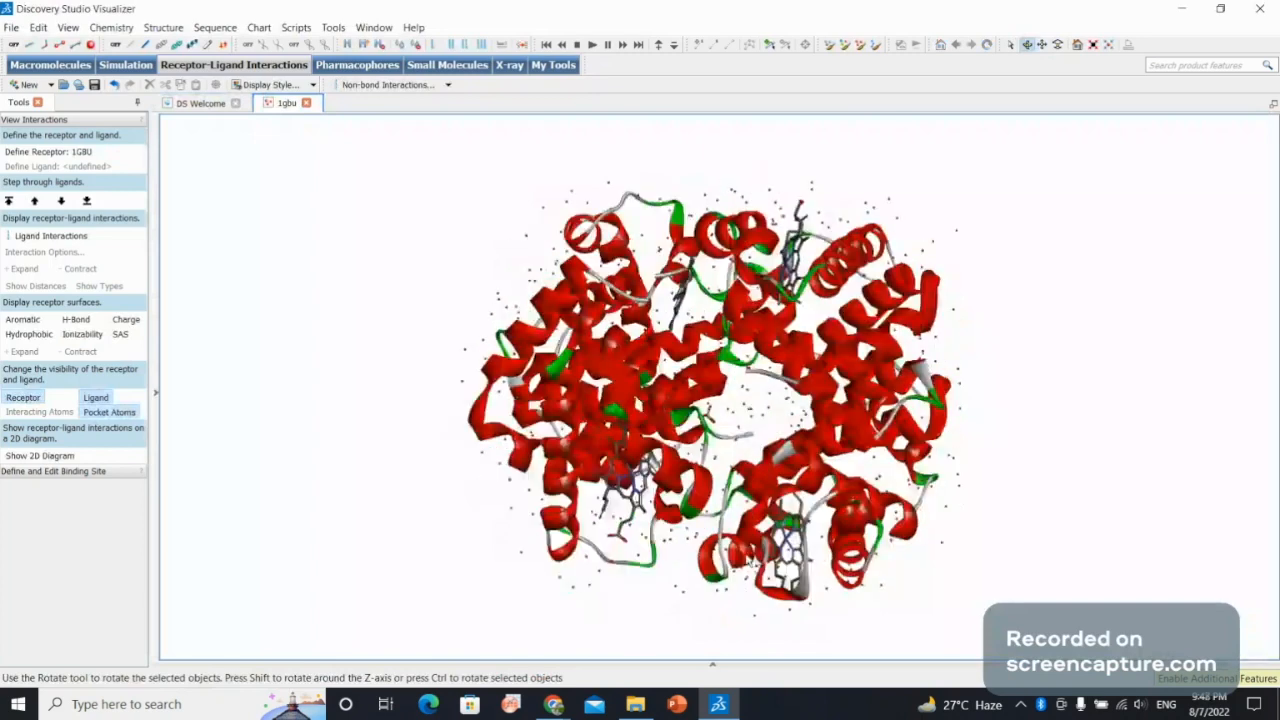
pyautogui.moveTo(749, 561); pyautogui.dragTo(565, 385)
pyautogui.scroll(10, 716, 440)
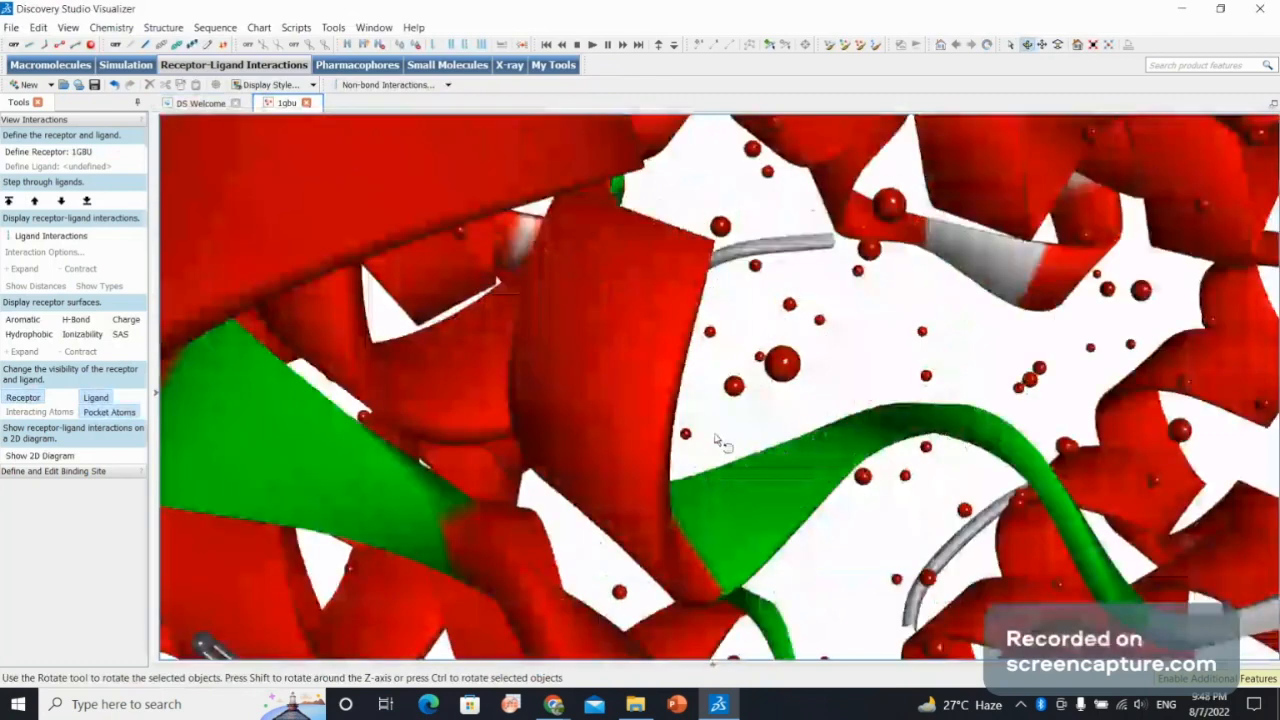
pyautogui.moveTo(716, 440); pyautogui.dragTo(835, 413)
pyautogui.scroll(5, 841, 414)
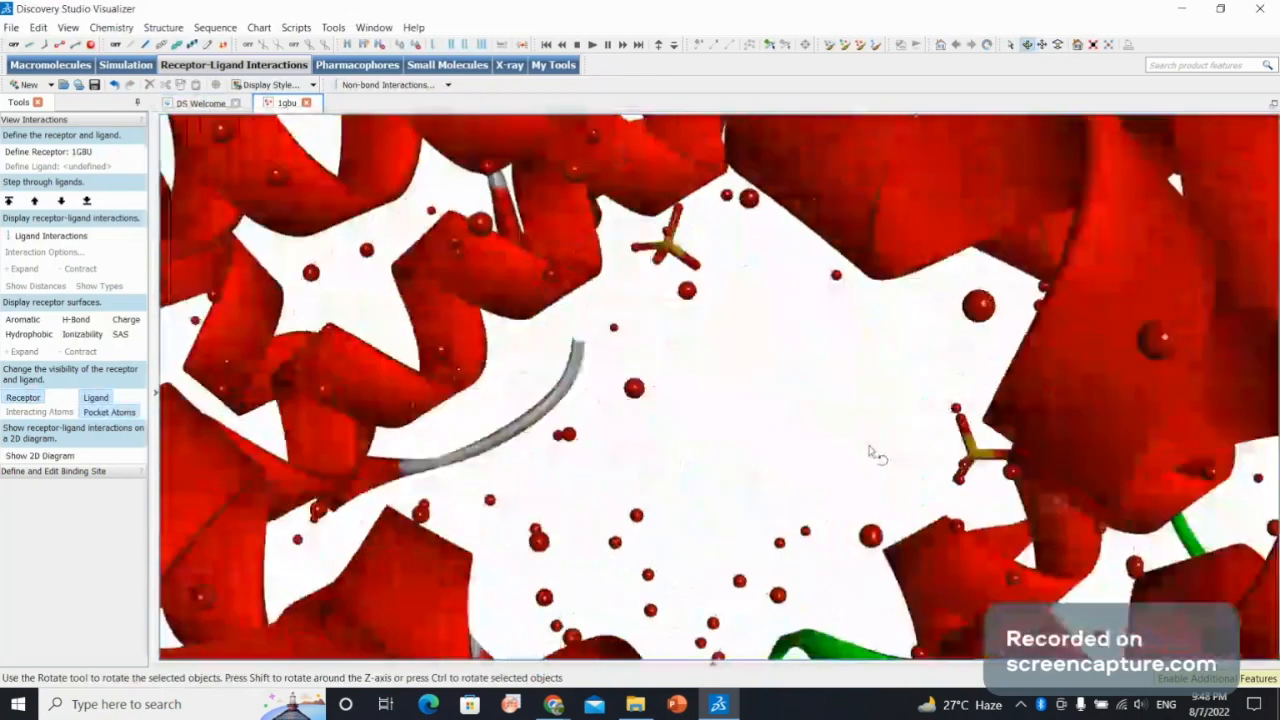
pyautogui.scroll(-10, 845, 412)
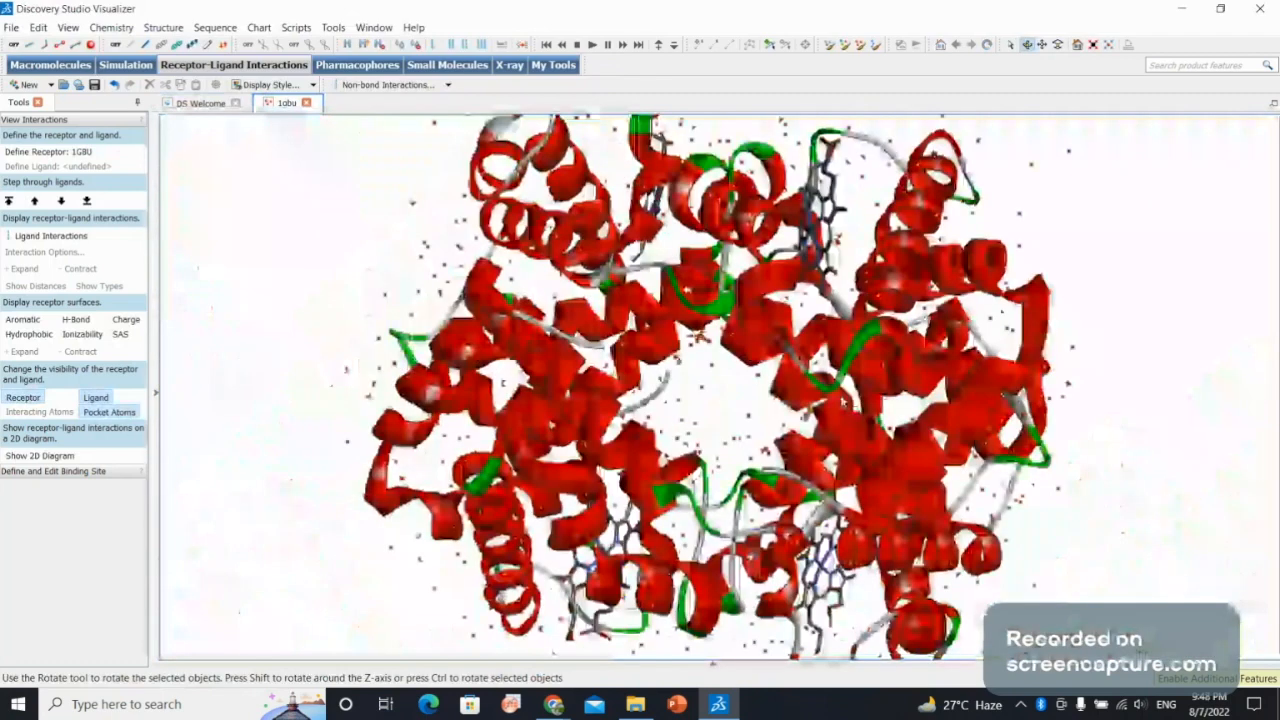
pyautogui.scroll(-5, 715, 390)
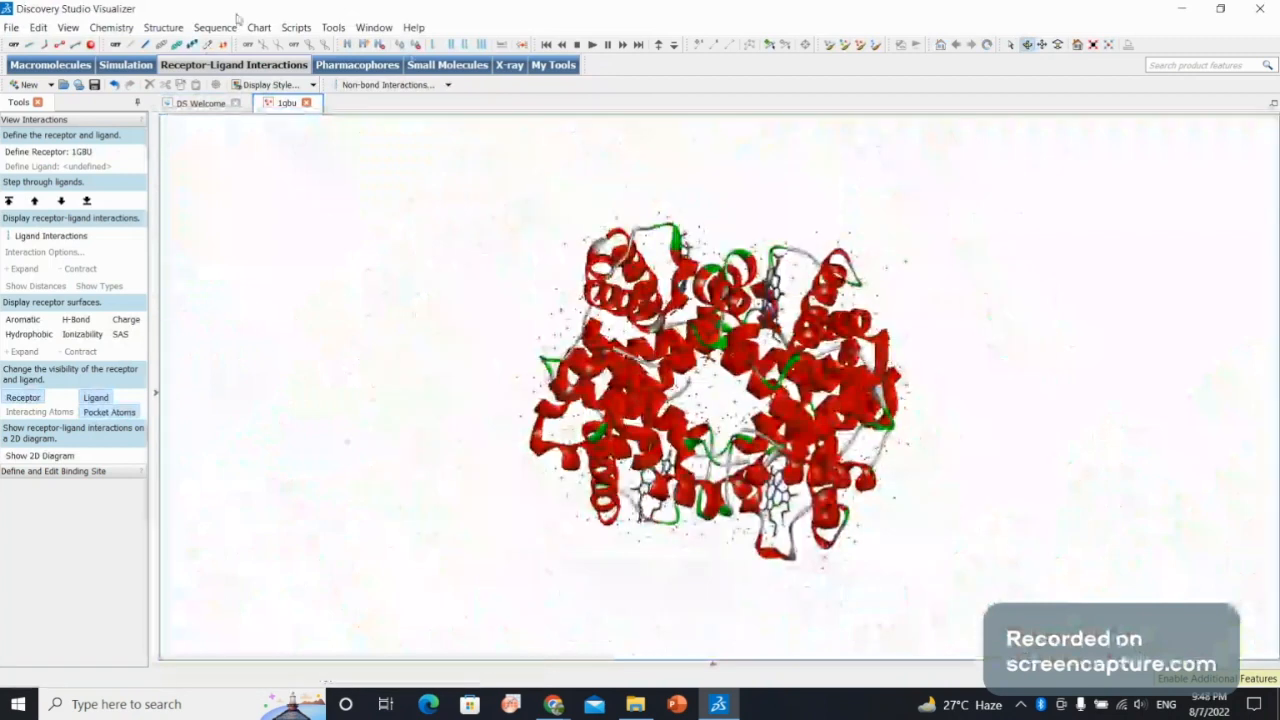
# Select all water molecules in the 1gbu structure and delete them.
pyautogui.click(295, 28)
pyautogui.moveTo(321, 64)
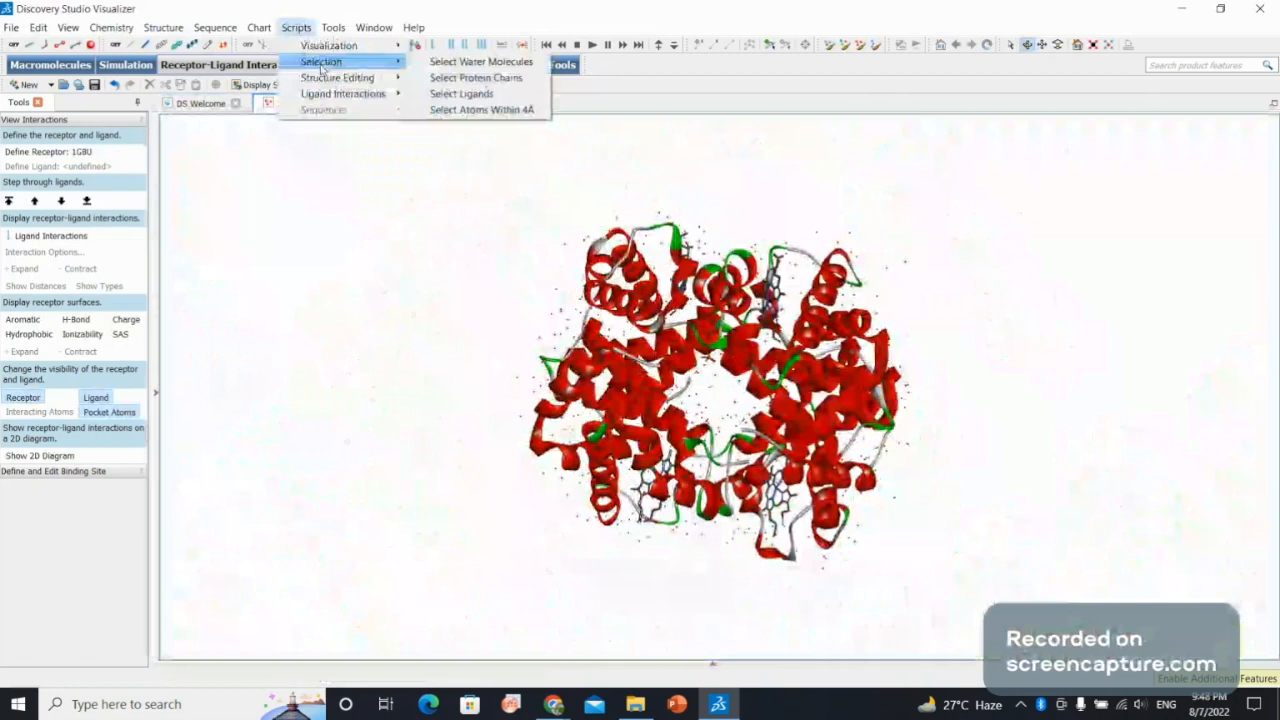
pyautogui.click(440, 63)
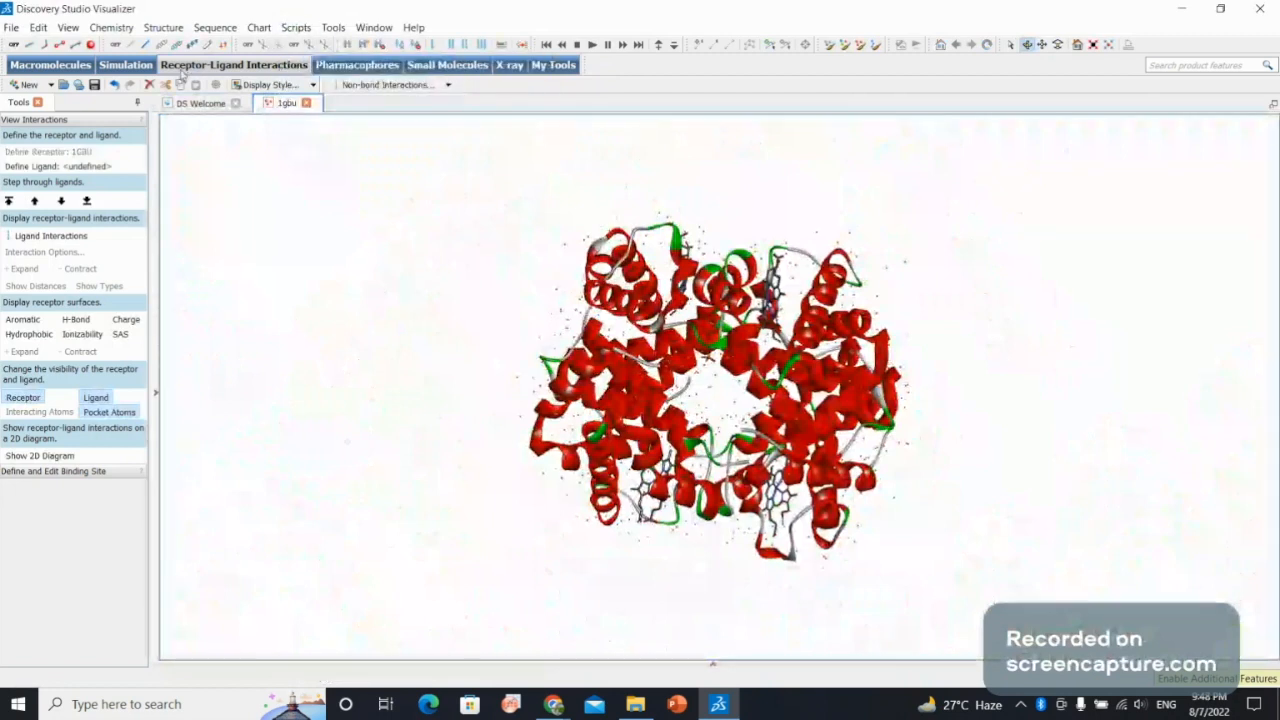
pyautogui.click(150, 86)
pyautogui.moveTo(771, 370); pyautogui.dragTo(882, 640)
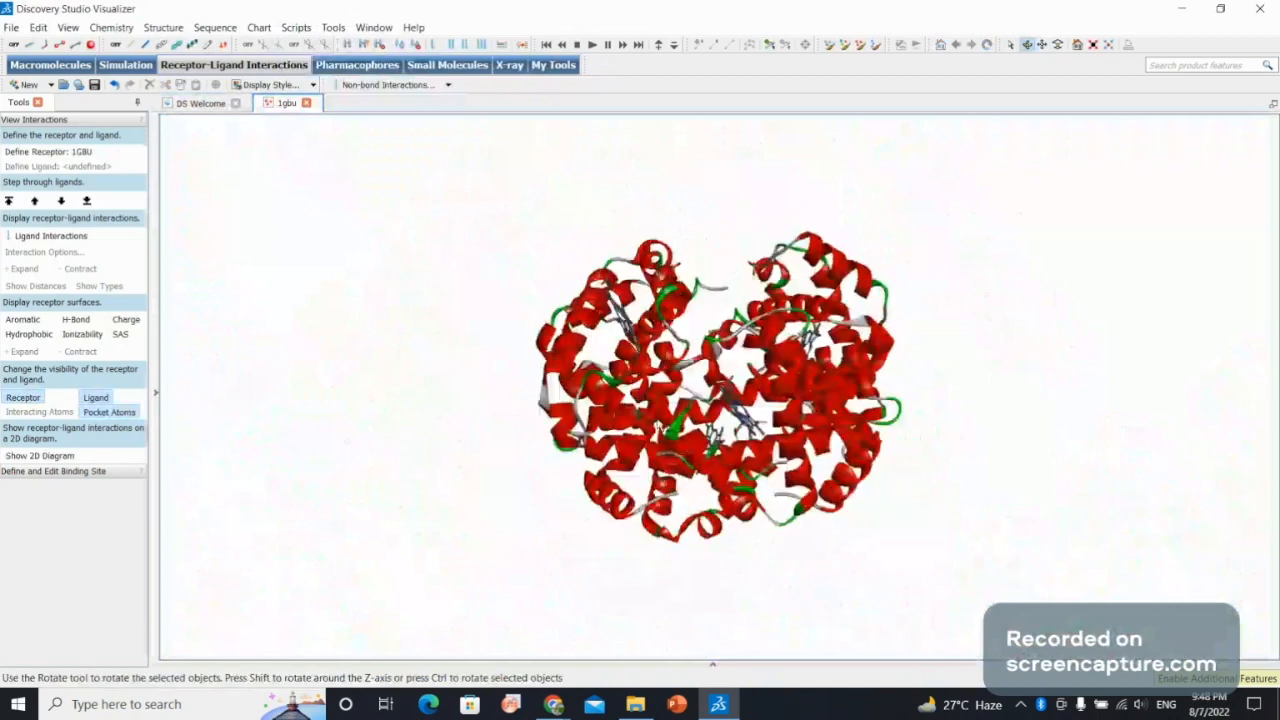
# Show the protein's amino acid sequence and select the residues TPEEKSAVTALWGKVNVDEVGGEALGR in its second row.
pyautogui.click(215, 27)
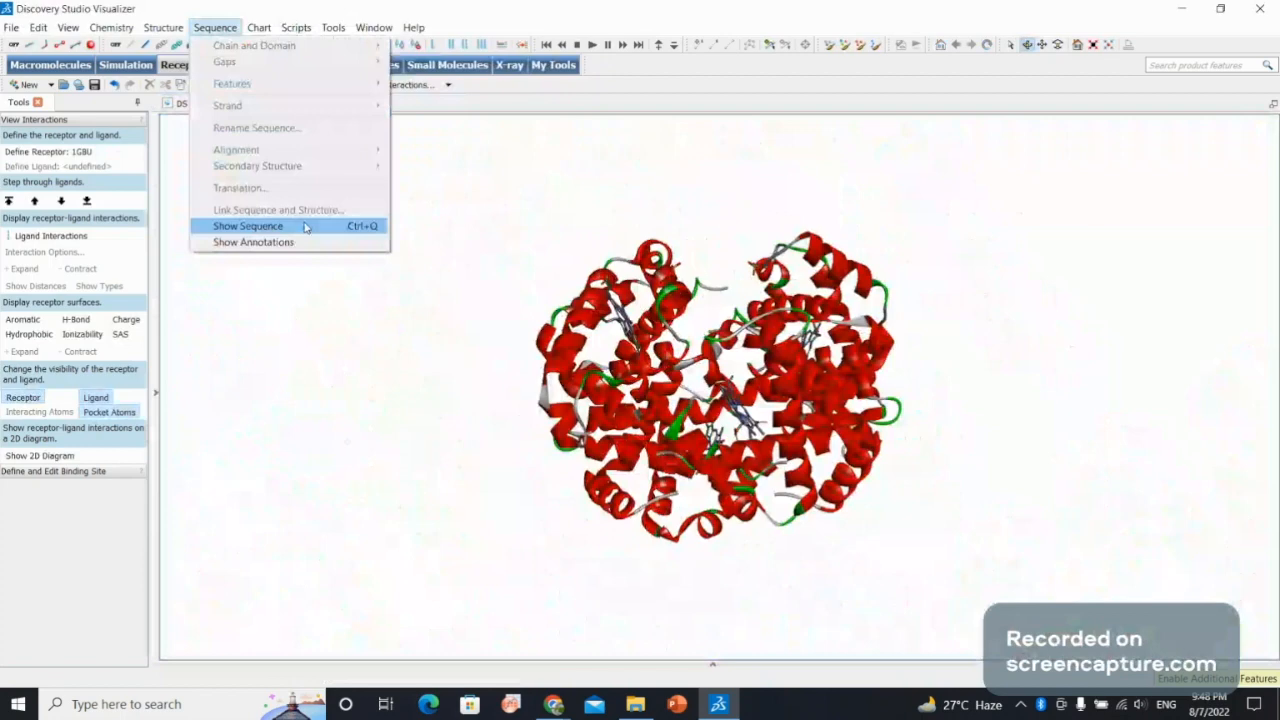
pyautogui.click(306, 228)
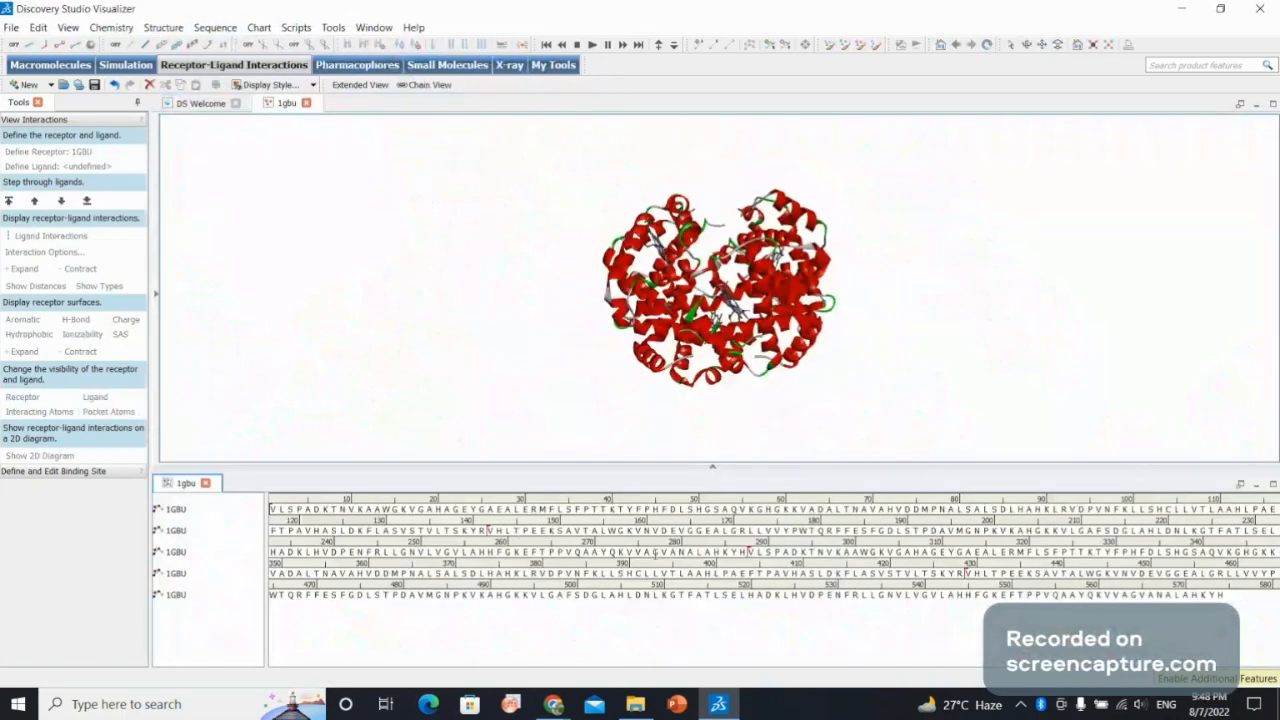
pyautogui.moveTo(513, 531); pyautogui.dragTo(742, 536)
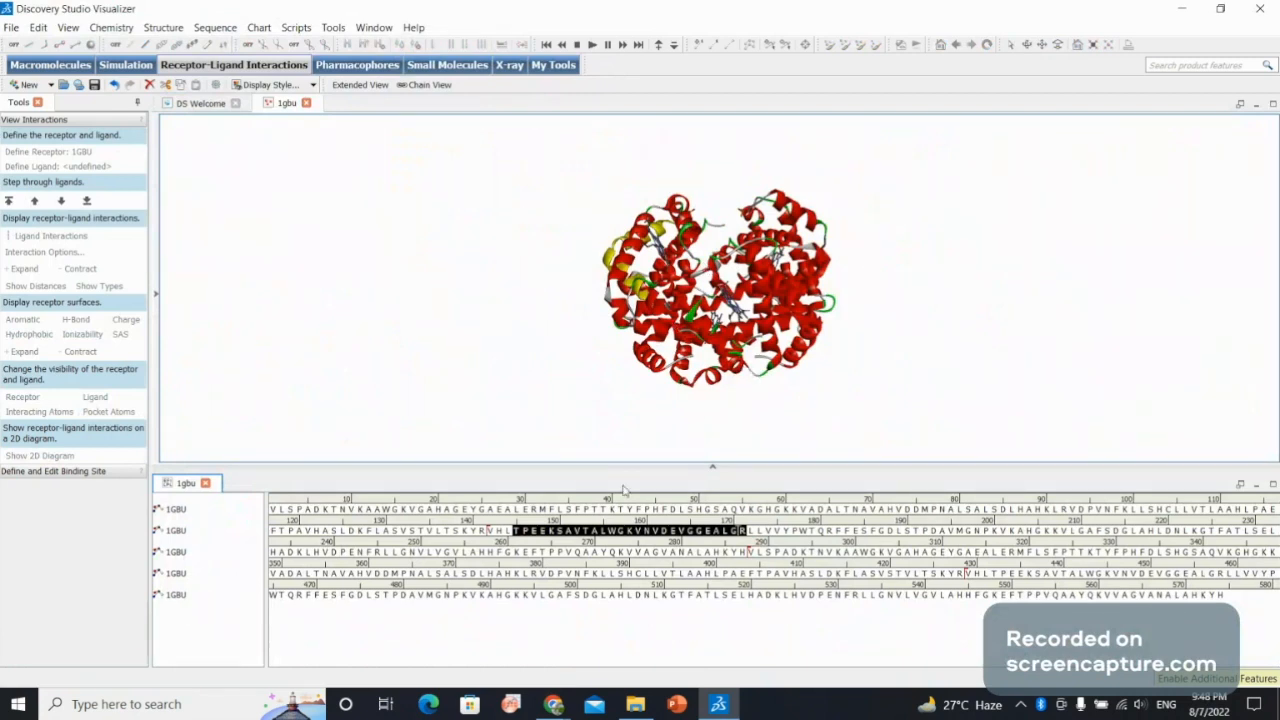
# Undock and minimize the sequence window to inspect the selected segment in the 3D structure.
pyautogui.click(1240, 484)
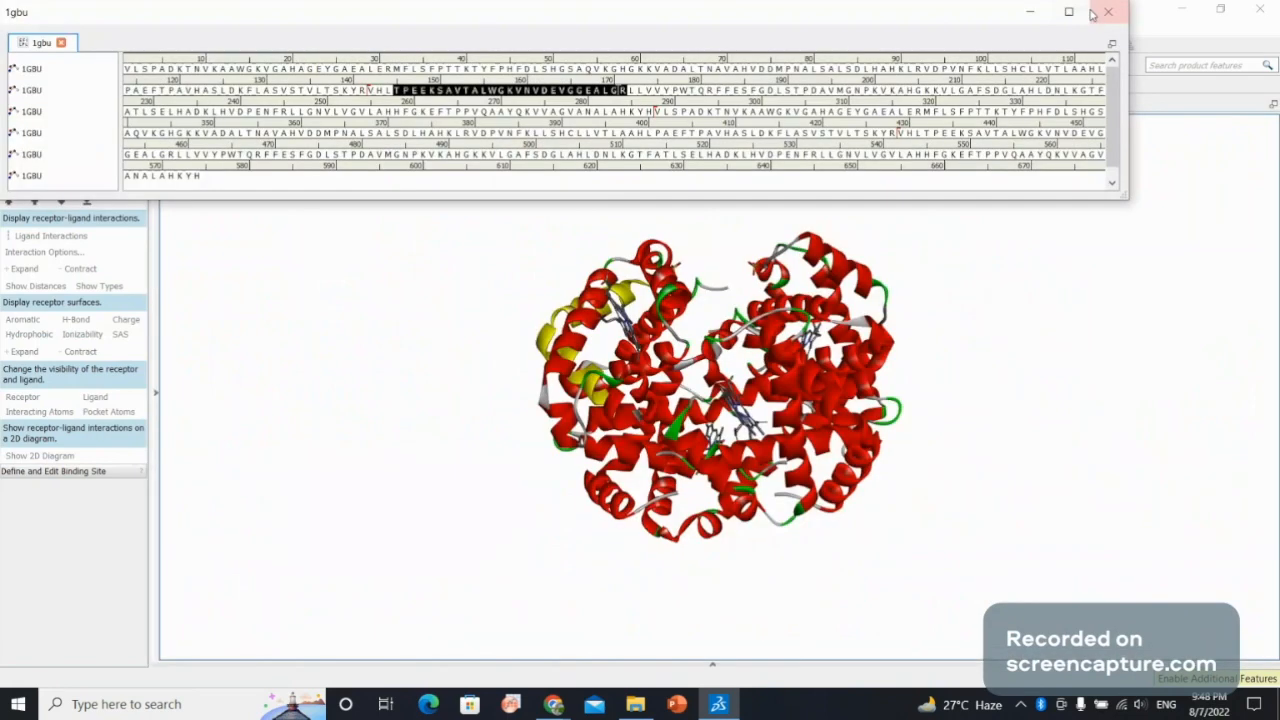
pyautogui.click(1095, 12)
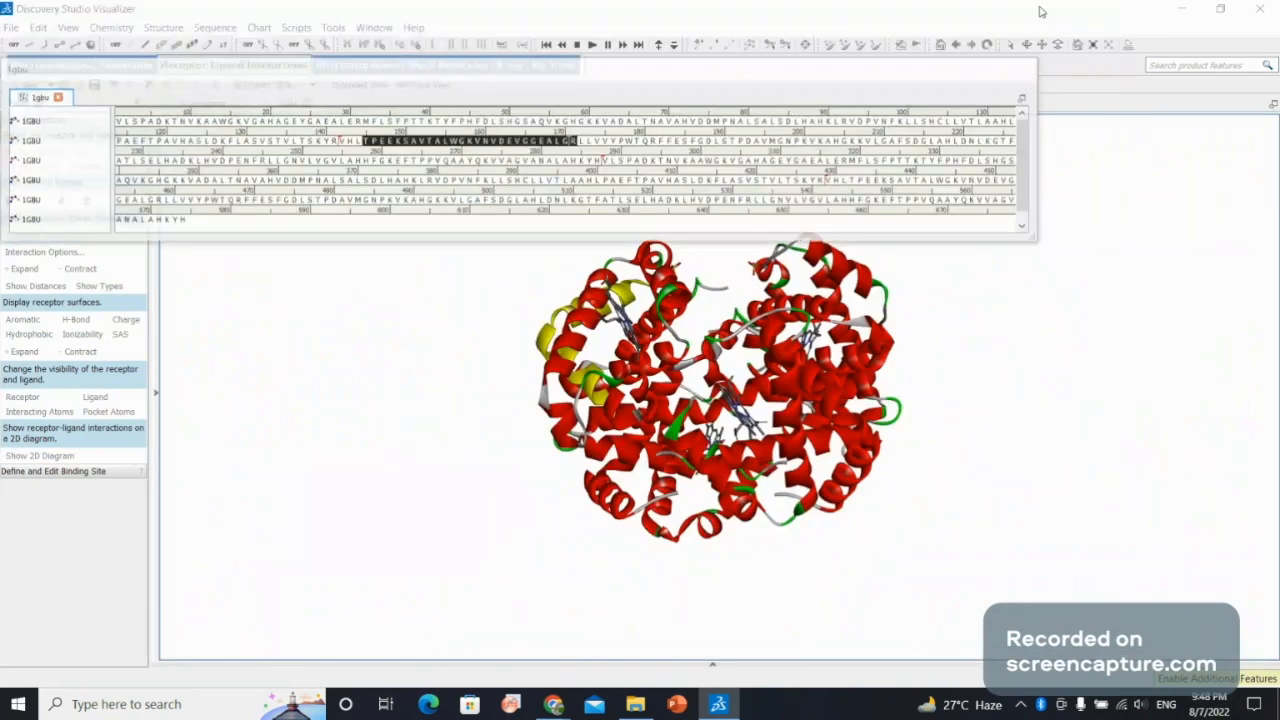
pyautogui.moveTo(775, 320); pyautogui.dragTo(296, 112)
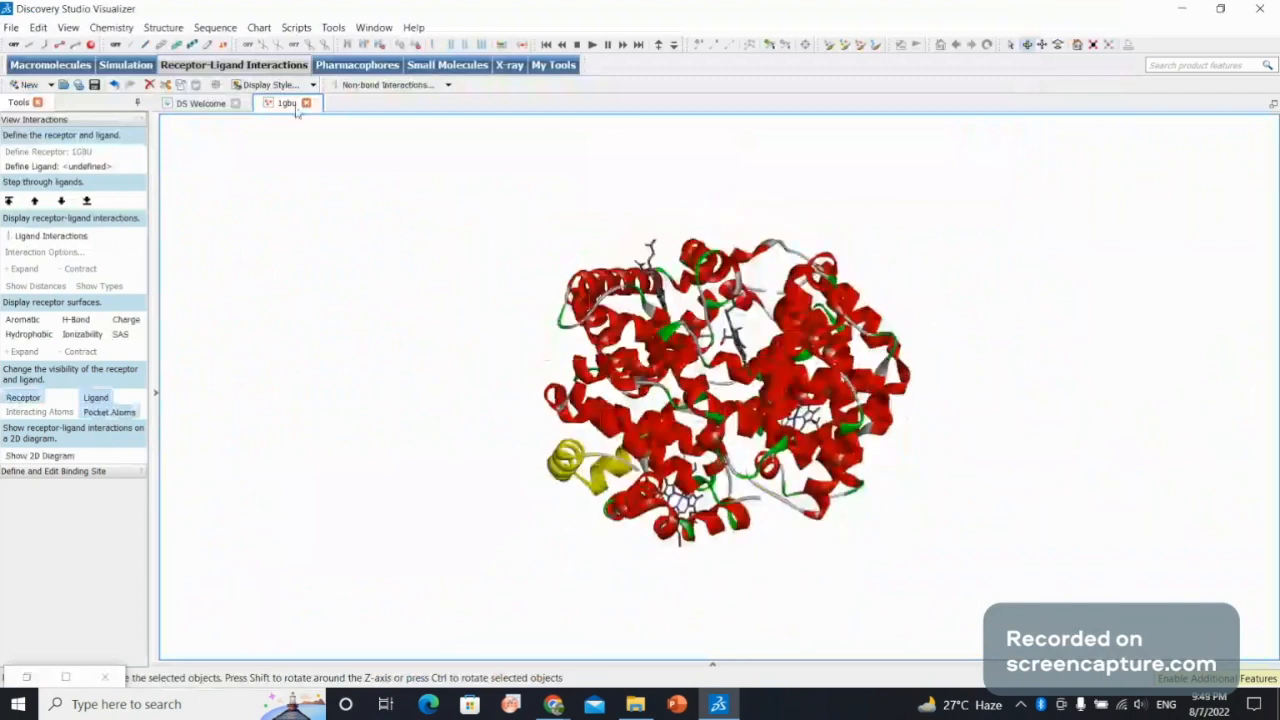
# Show only the ligand binding site atoms of 1gbu and inspect the ligands from several angles.
pyautogui.click(296, 27)
pyautogui.moveTo(366, 93)
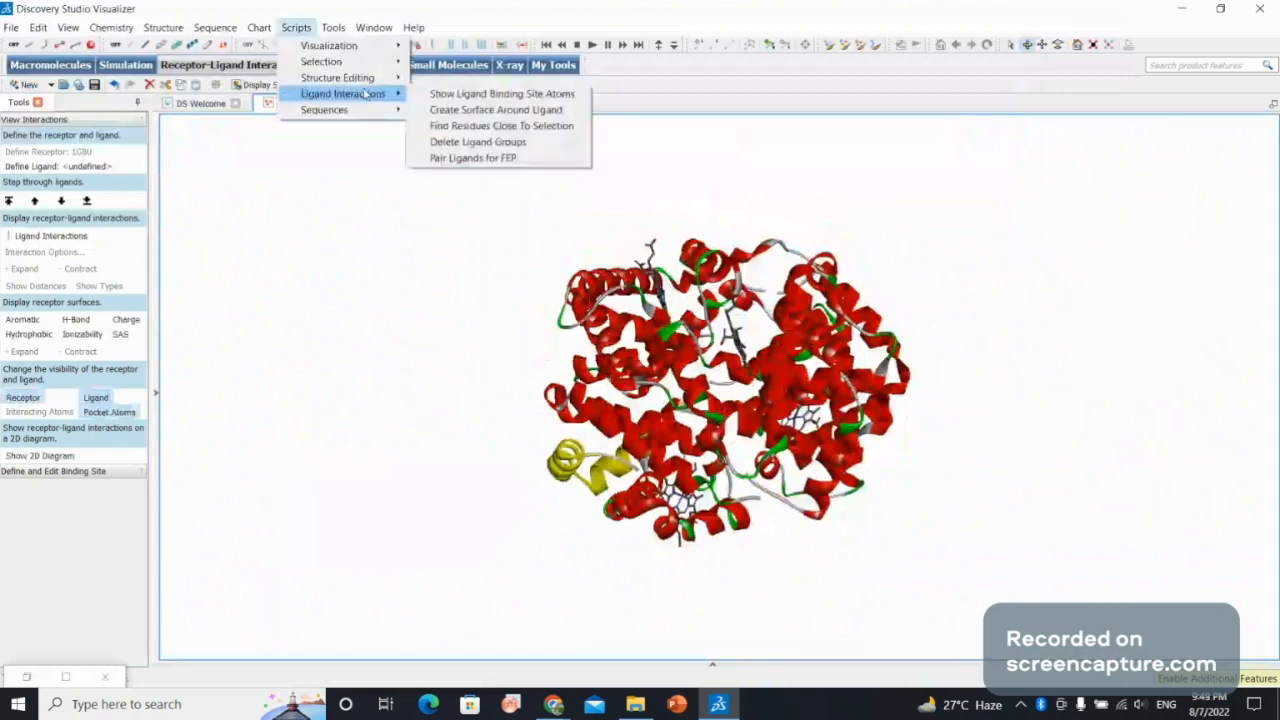
pyautogui.click(436, 94)
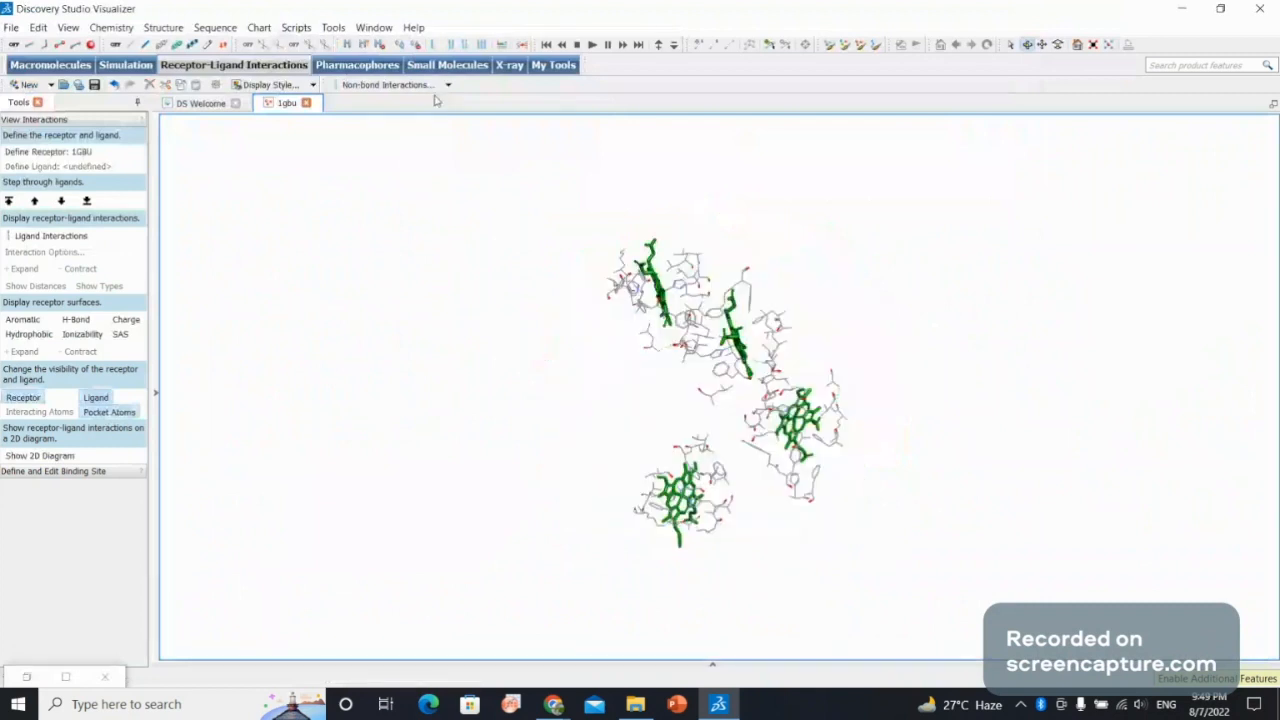
pyautogui.moveTo(793, 193); pyautogui.dragTo(596, 354)
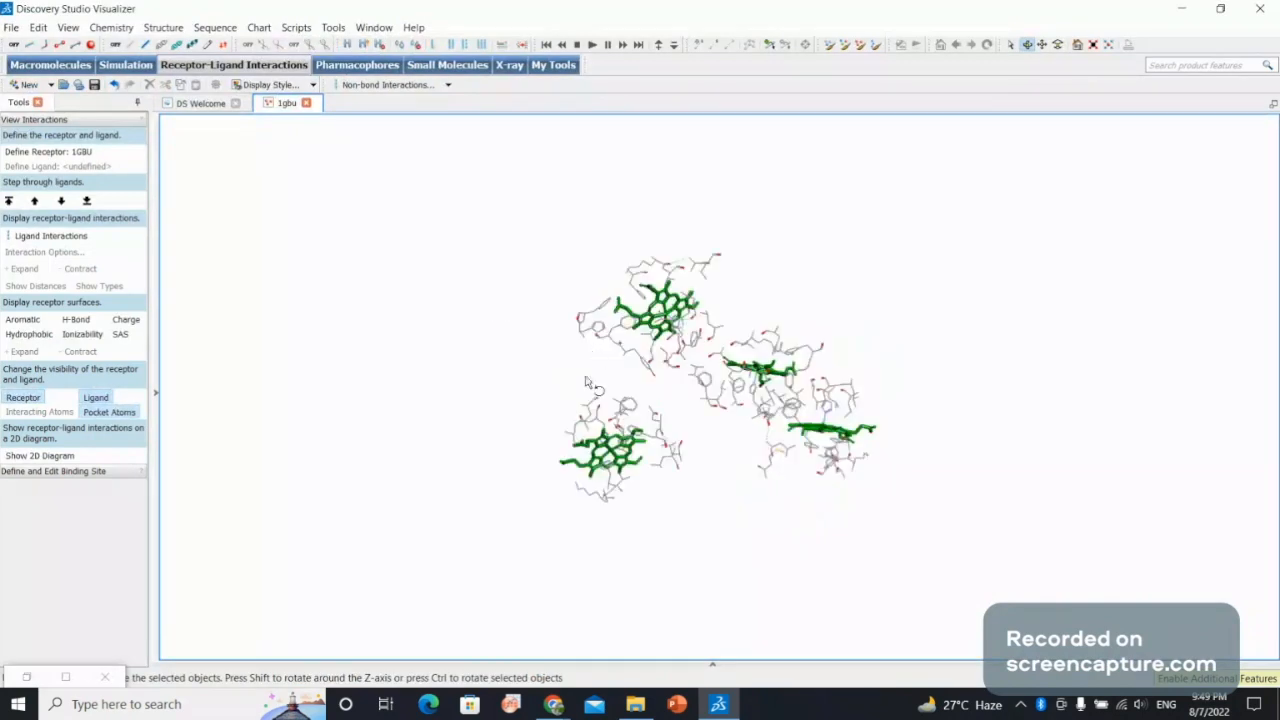
pyautogui.moveTo(773, 344); pyautogui.dragTo(756, 254)
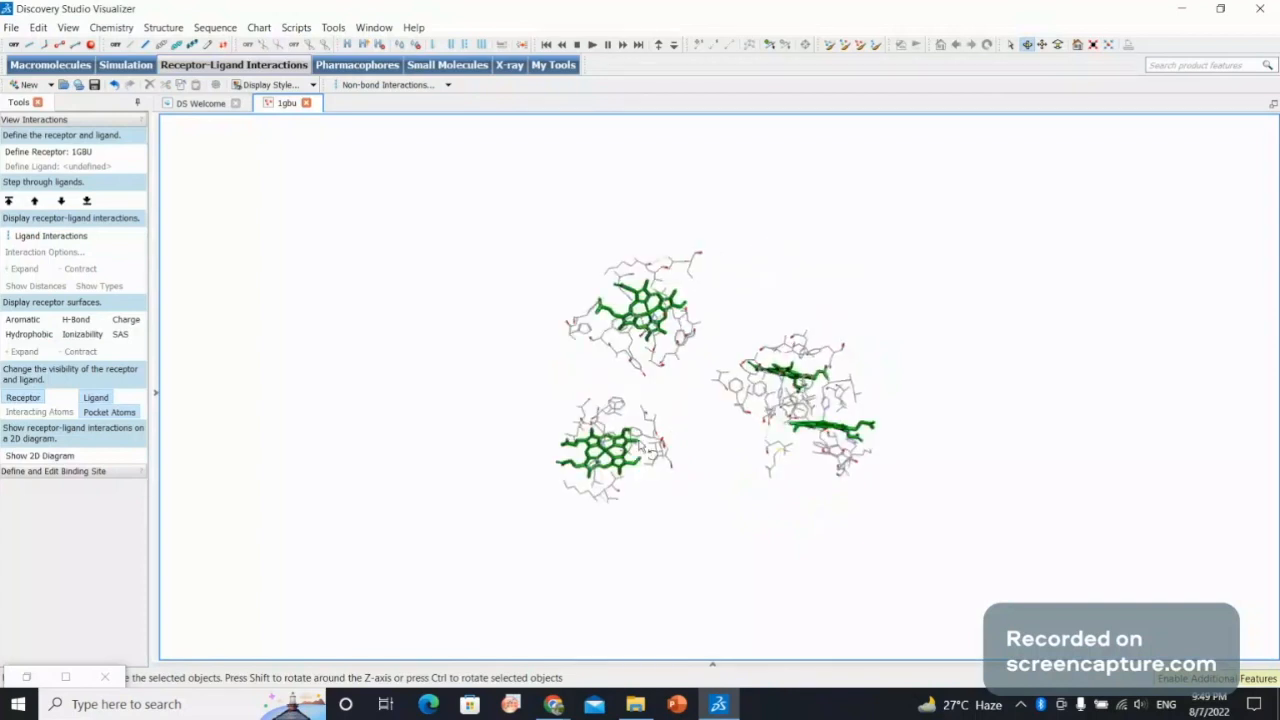
pyautogui.moveTo(640, 447); pyautogui.dragTo(614, 418)
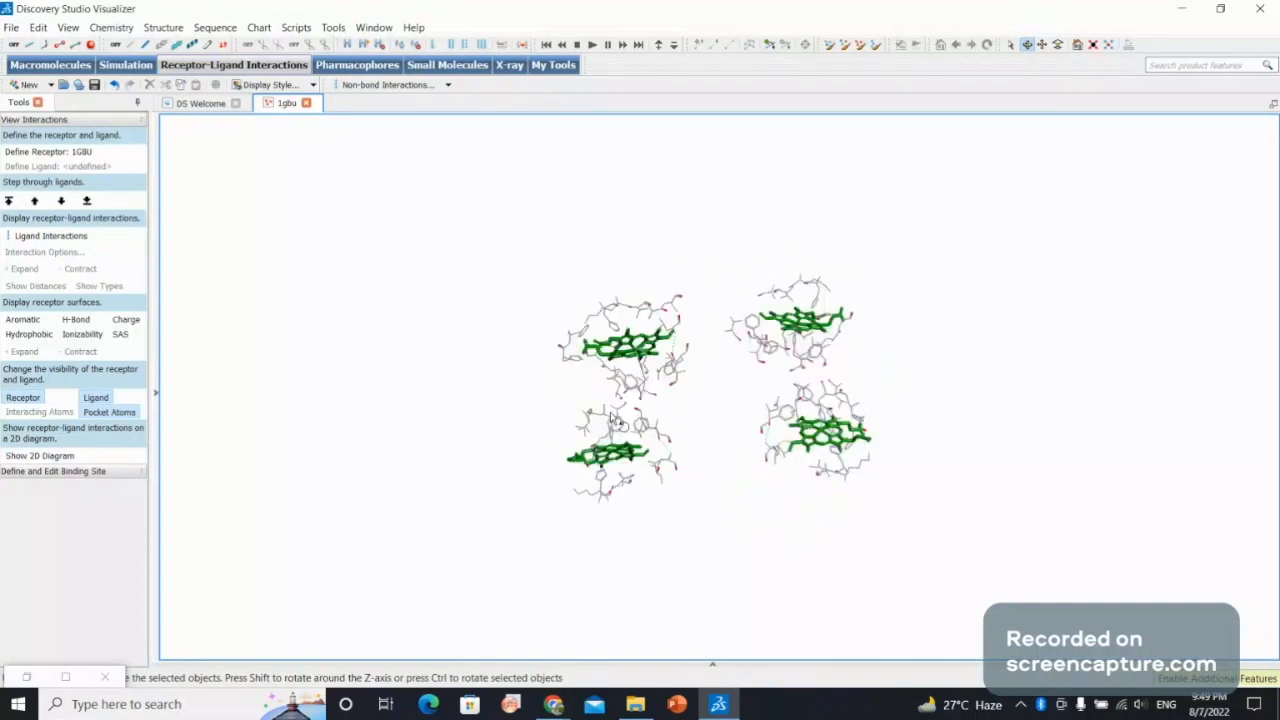
pyautogui.moveTo(848, 343); pyautogui.dragTo(640, 285)
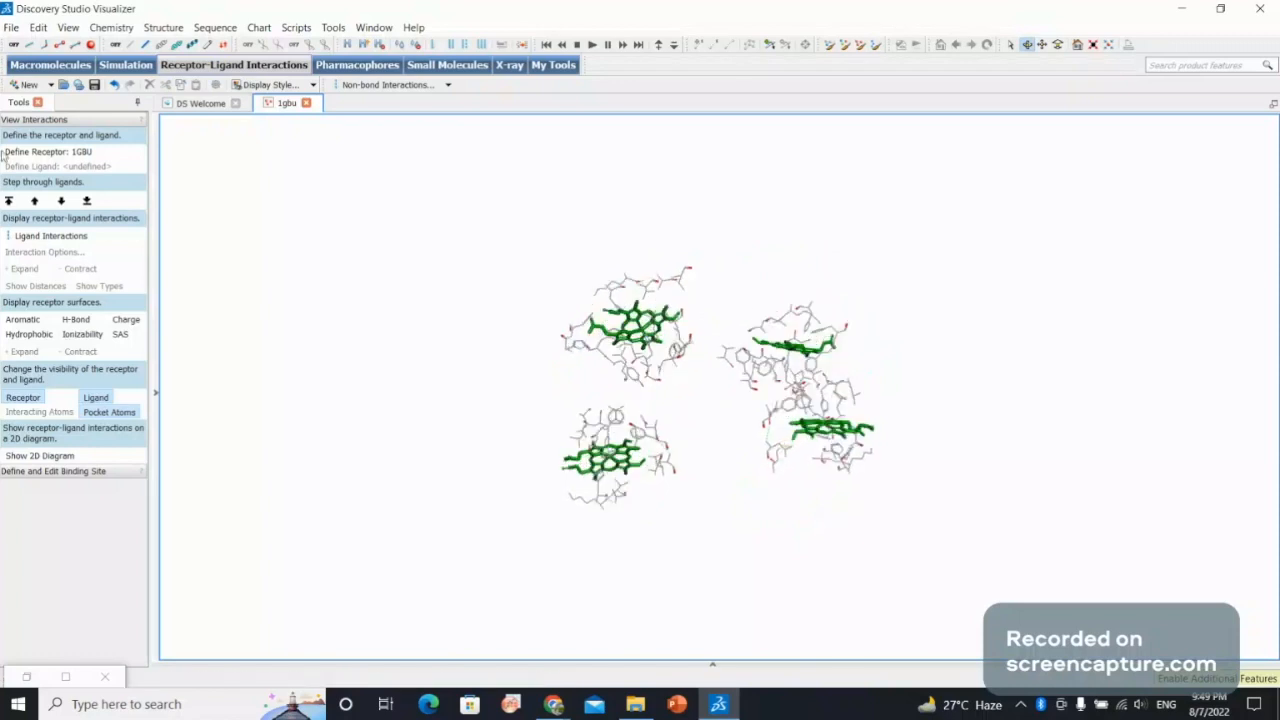
# Display the ligand interactions with the receptor and show the atoms in ball and stick style.
pyautogui.click(40, 236)
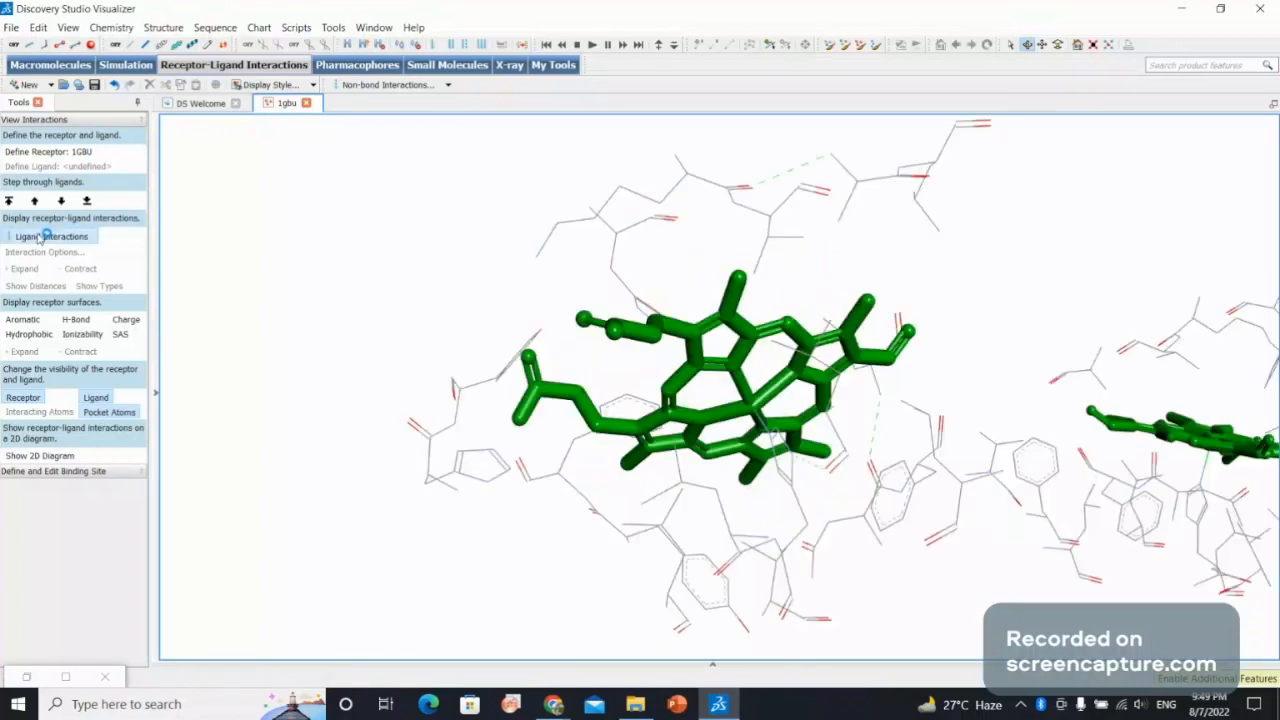
pyautogui.moveTo(706, 288); pyautogui.dragTo(720, 430)
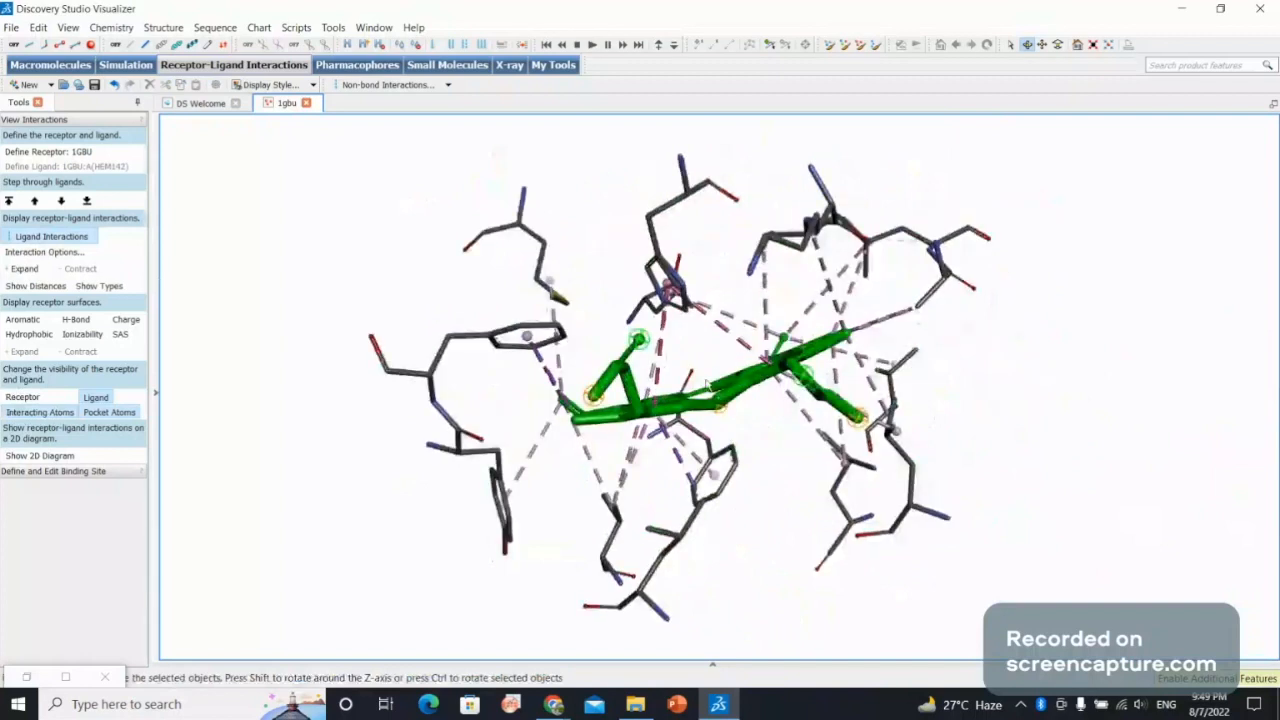
pyautogui.moveTo(785, 393); pyautogui.dragTo(783, 220)
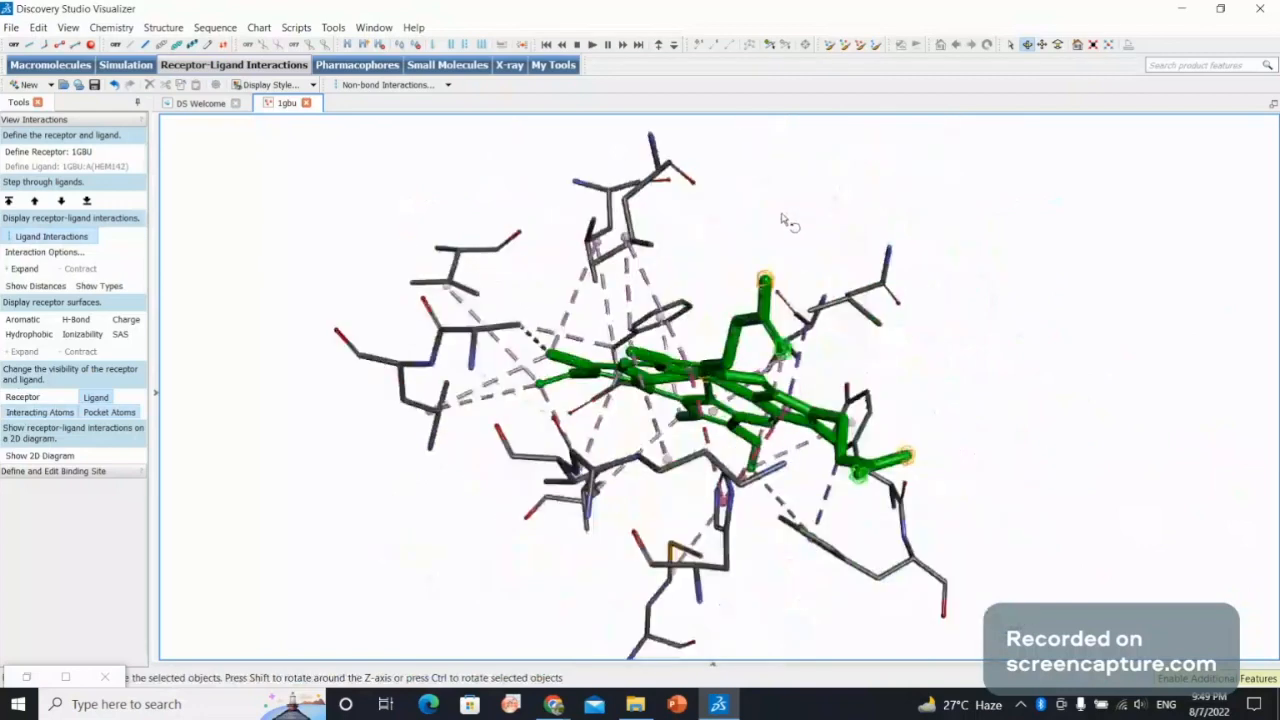
pyautogui.click(64, 45)
pyautogui.moveTo(610, 285); pyautogui.dragTo(587, 302)
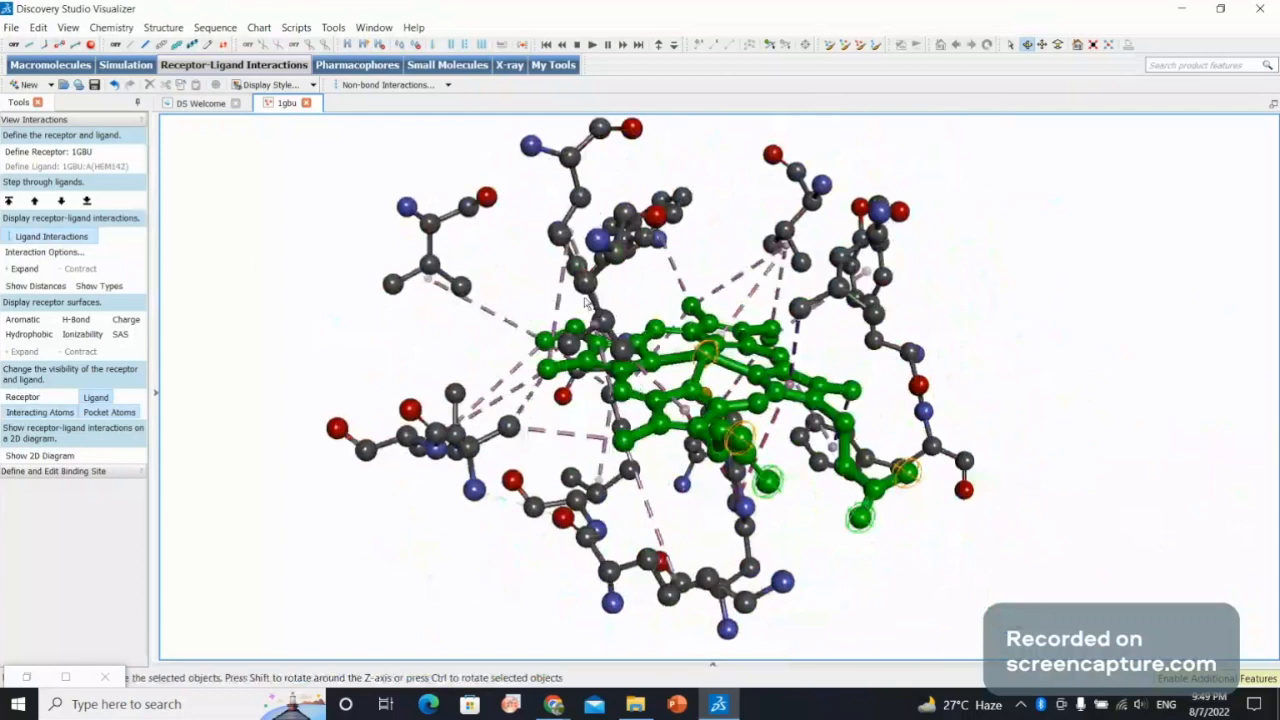
# Open the label settings for the structure and choose Residue as the object labelled by its Name attribute.
pyautogui.rightClick(259, 258)
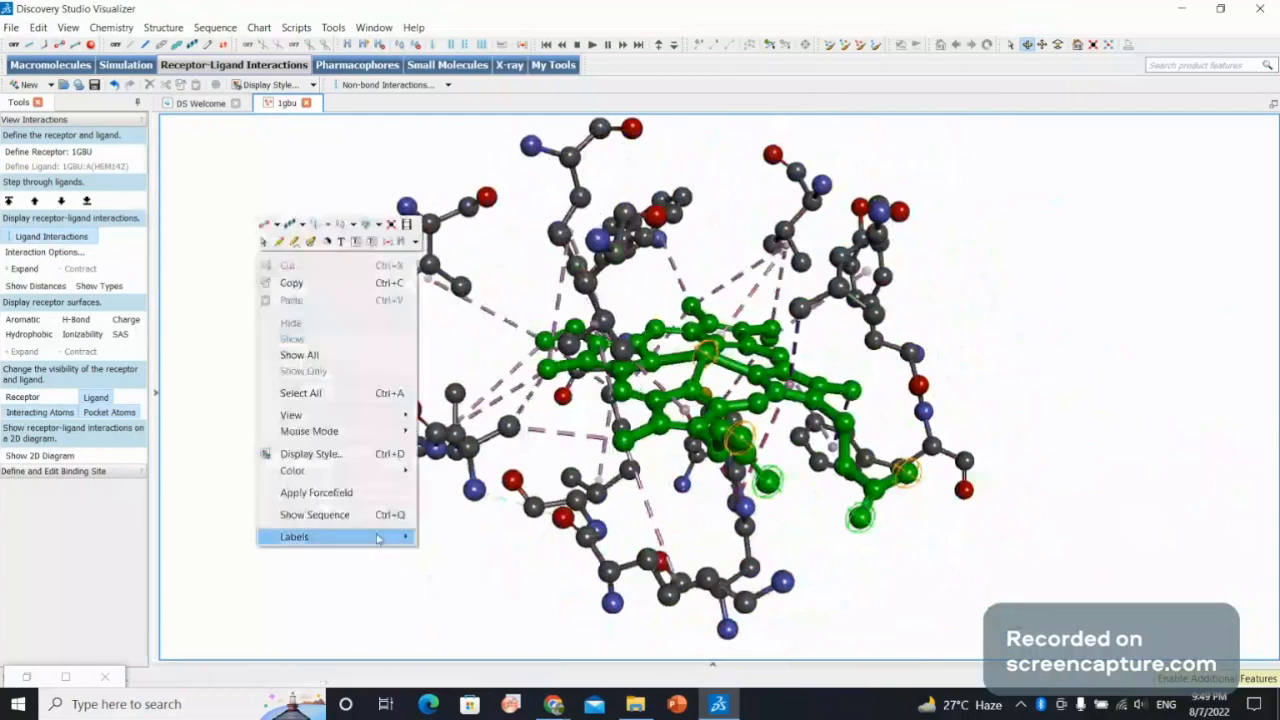
pyautogui.click(424, 540)
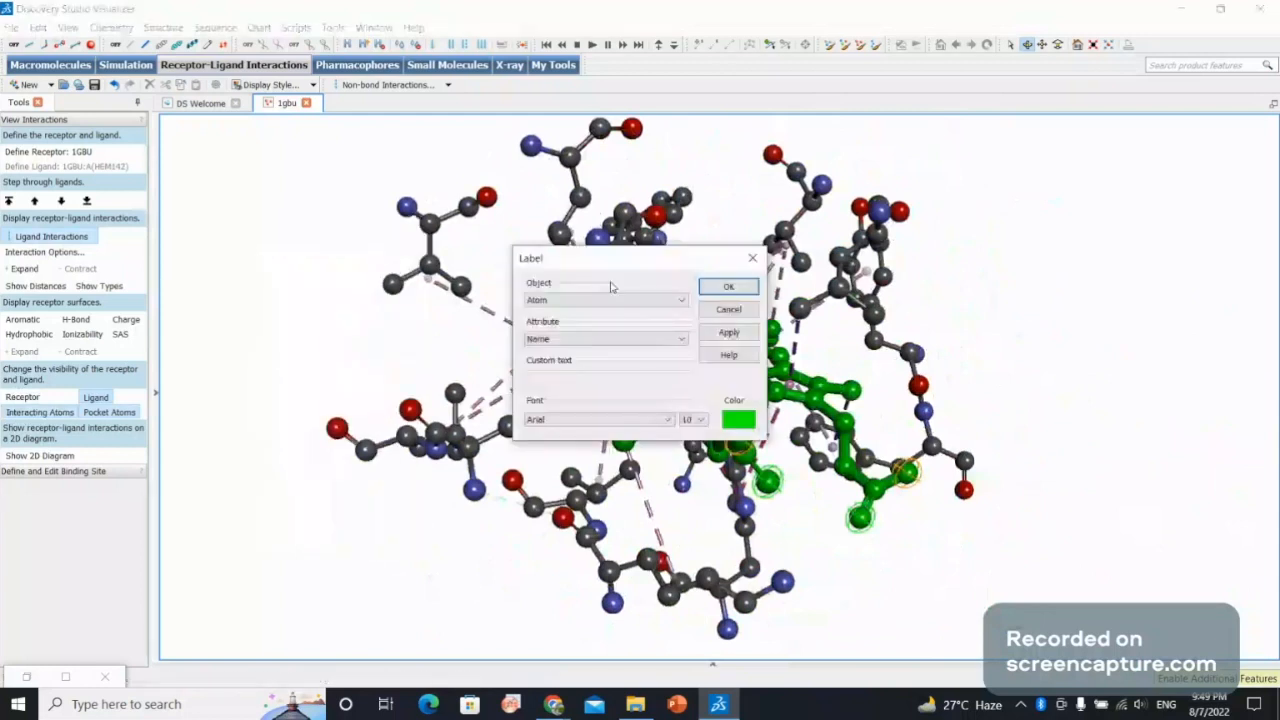
pyautogui.click(608, 300)
pyautogui.scroll(-1, 562, 402)
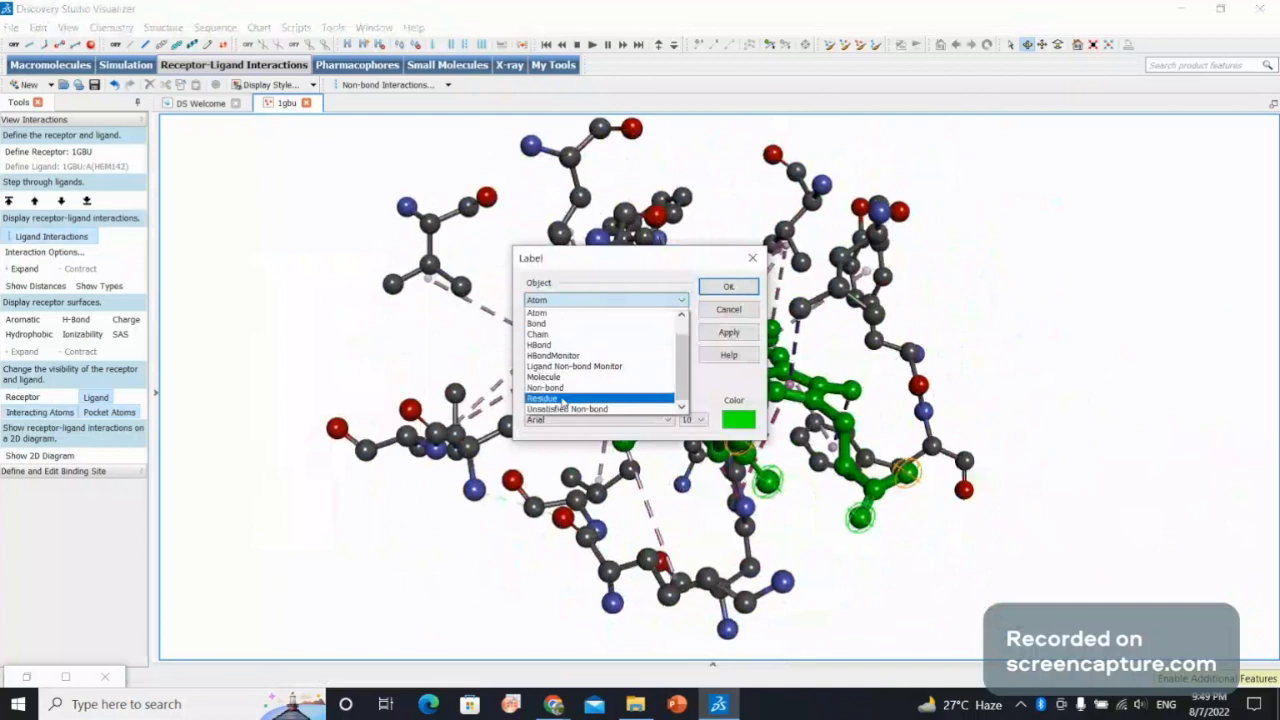
pyautogui.click(562, 398)
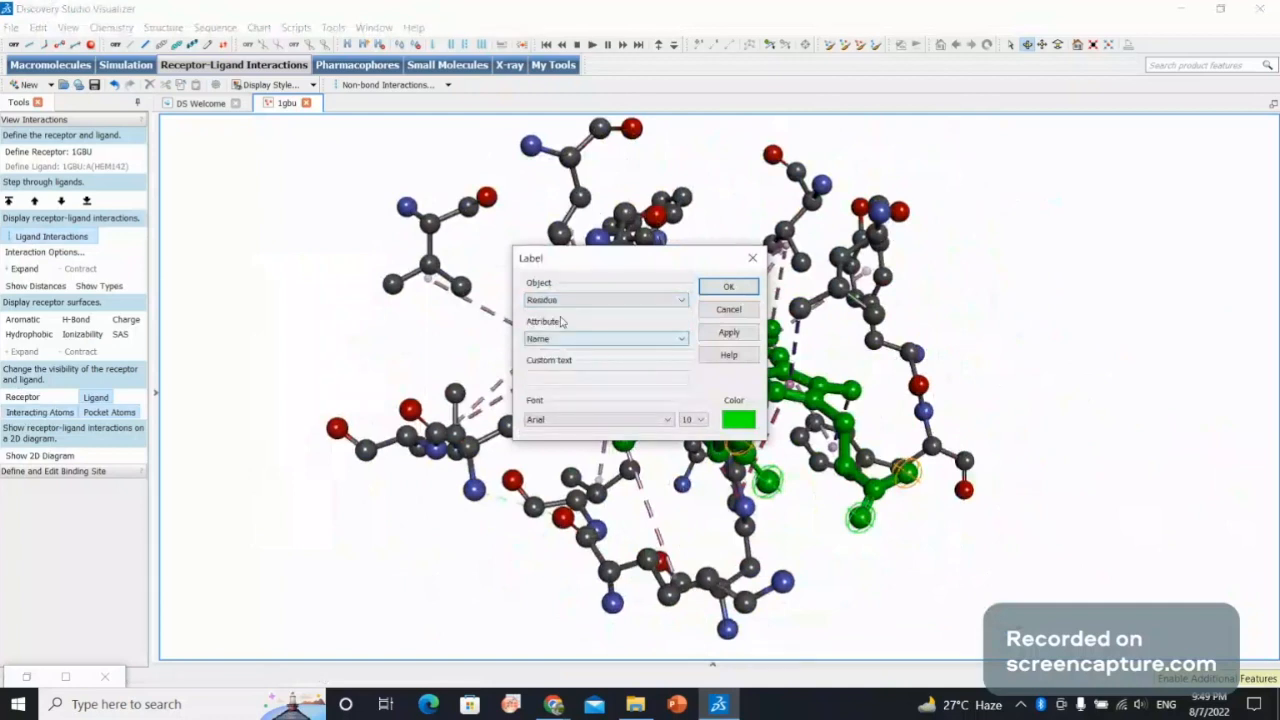
# Set the residue labels to font size 12 in red, apply them and inspect the labelled residues around the ligand.
pyautogui.click(701, 421)
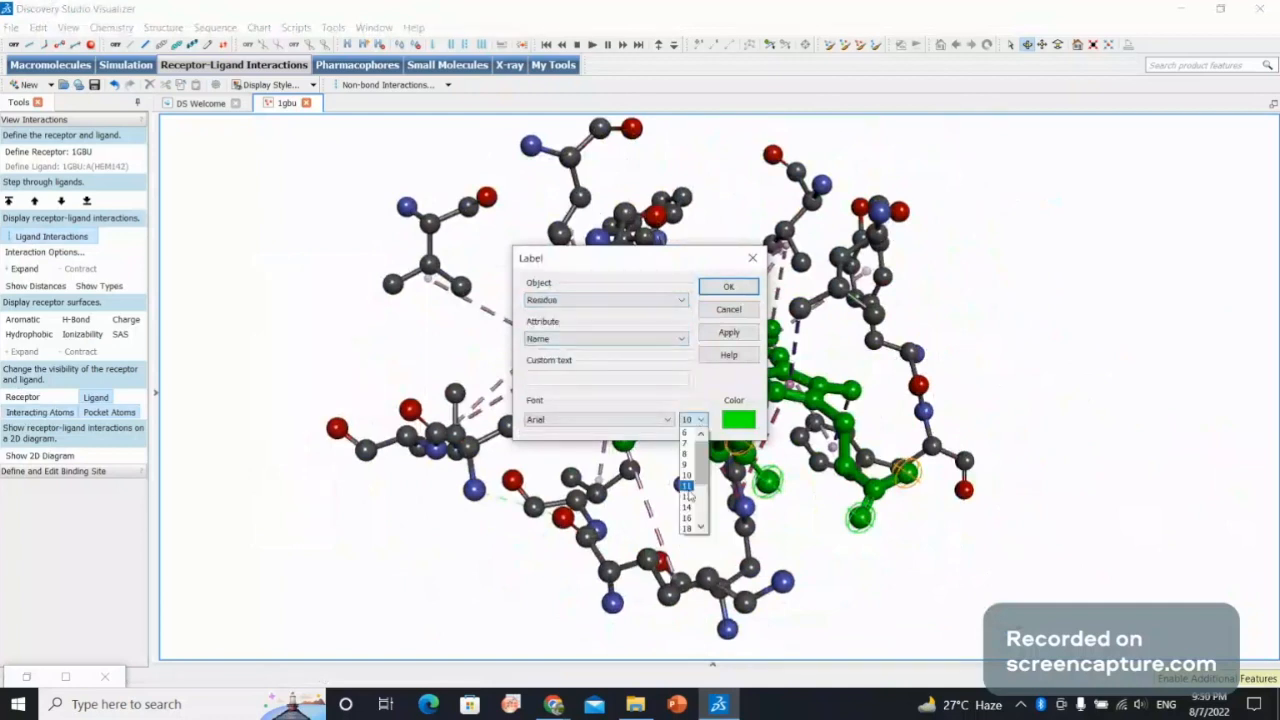
pyautogui.click(687, 496)
pyautogui.click(737, 420)
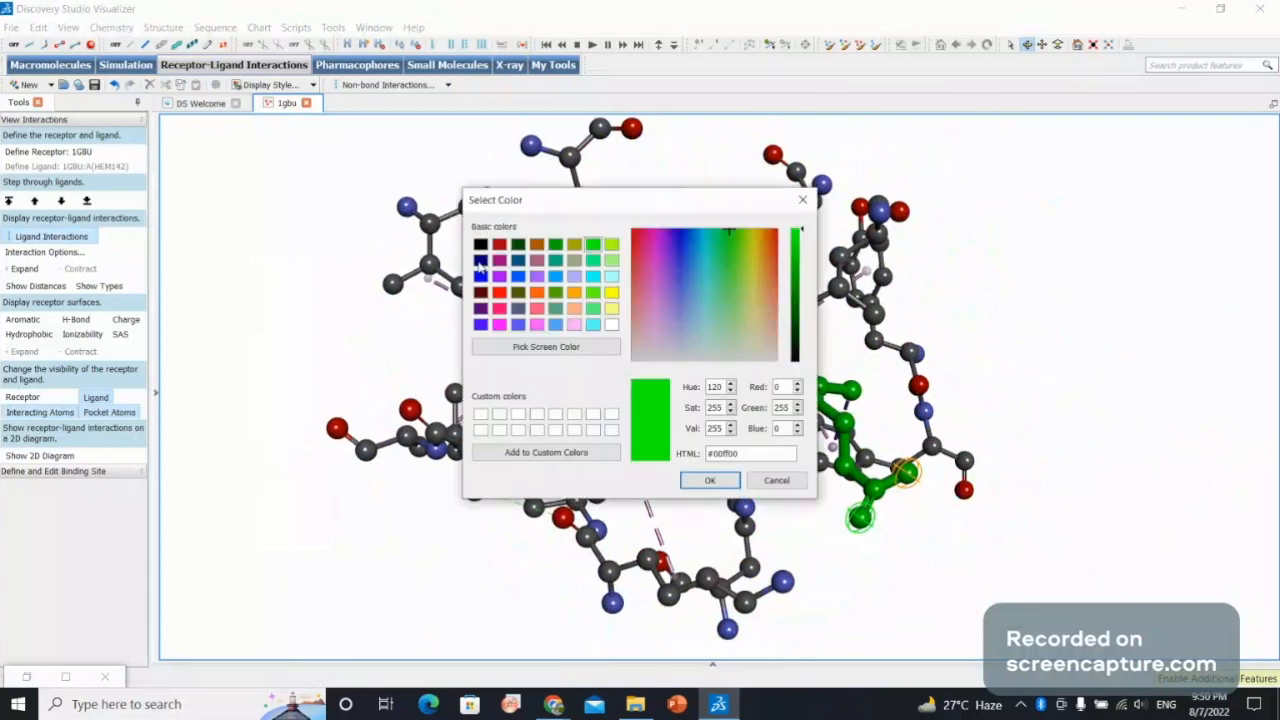
pyautogui.click(499, 244)
pyautogui.click(709, 480)
pyautogui.click(743, 333)
pyautogui.click(749, 291)
pyautogui.moveTo(749, 291); pyautogui.dragTo(855, 251)
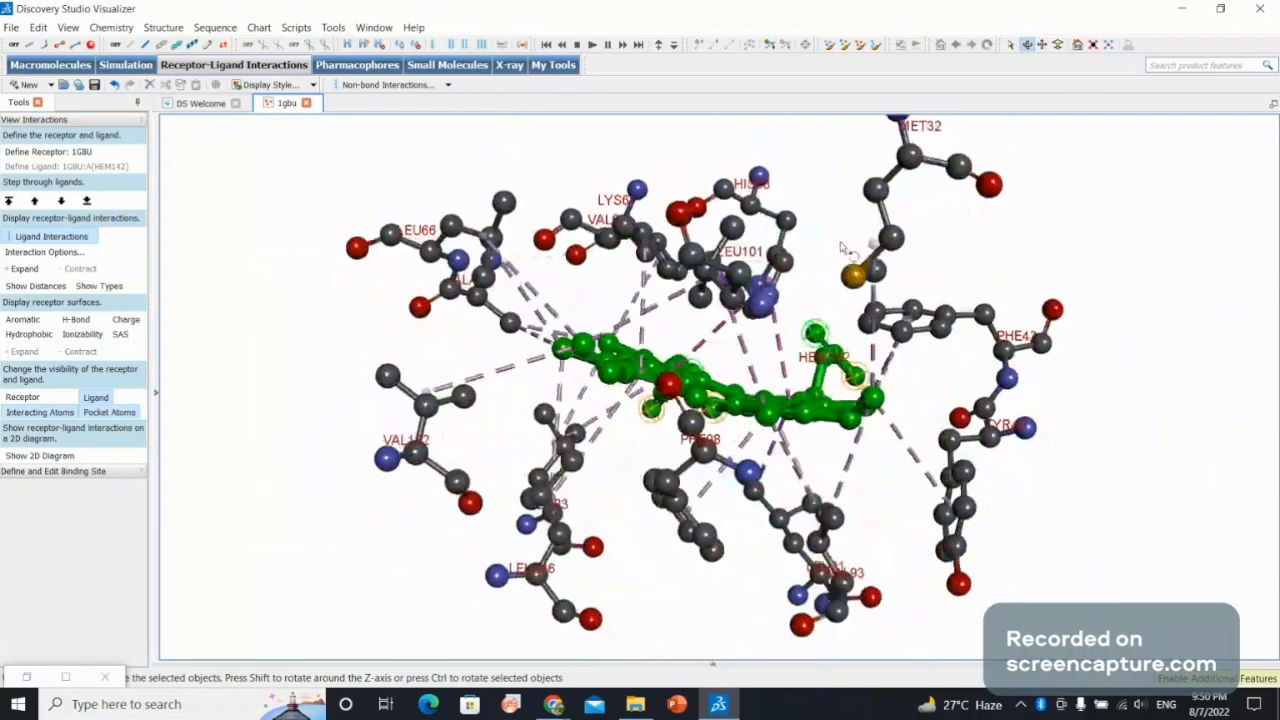
pyautogui.moveTo(841, 247); pyautogui.dragTo(224, 122)
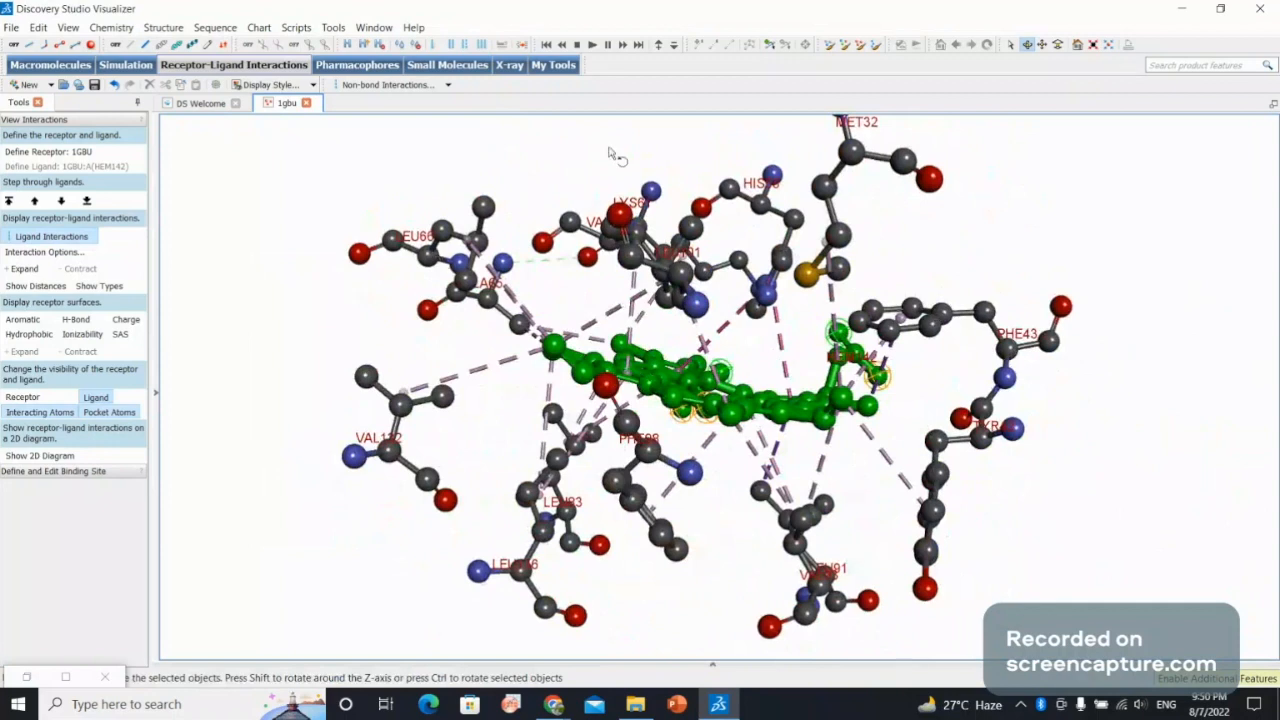
# Show the distances and types of the ligand interactions and inspect them around HEM142.
pyautogui.click(45, 288)
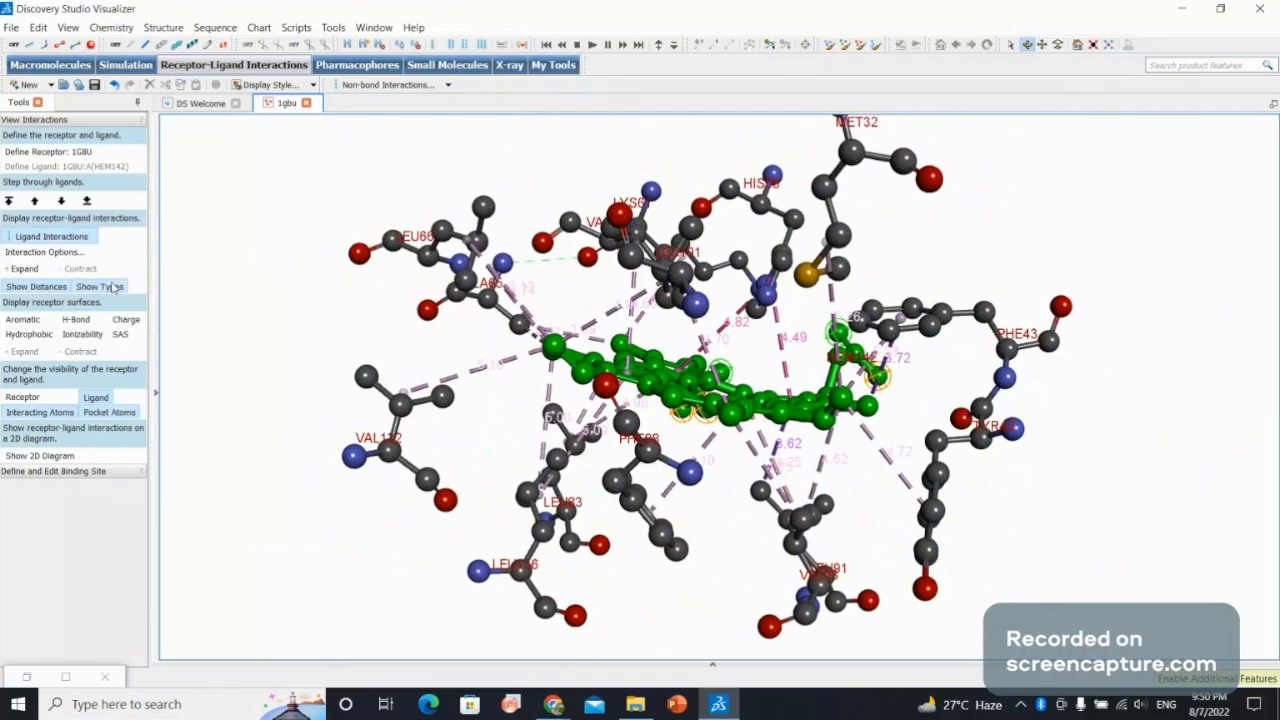
pyautogui.click(100, 287)
pyautogui.moveTo(666, 326); pyautogui.dragTo(648, 351)
pyautogui.moveTo(488, 289); pyautogui.dragTo(544, 158)
# Set the 3D structure spinning and draw the 2D ligand interaction diagram.
pyautogui.click(68, 27)
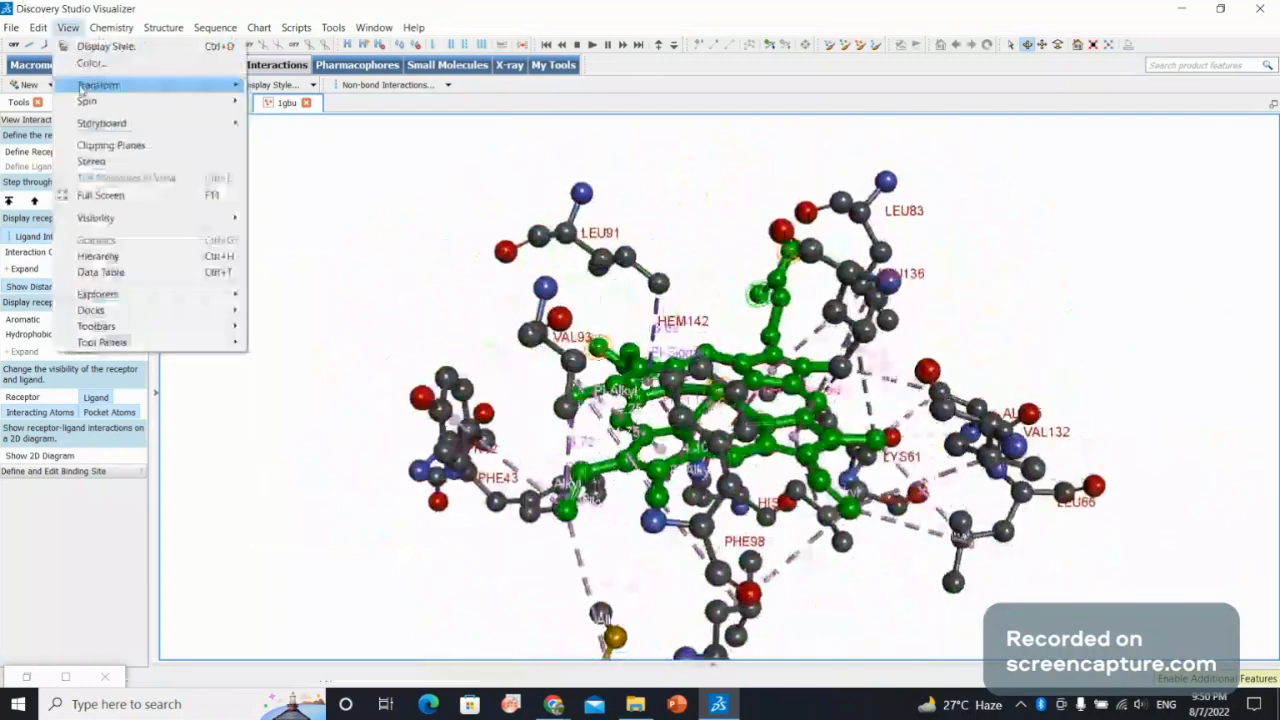
pyautogui.moveTo(200, 101)
pyautogui.click(274, 101)
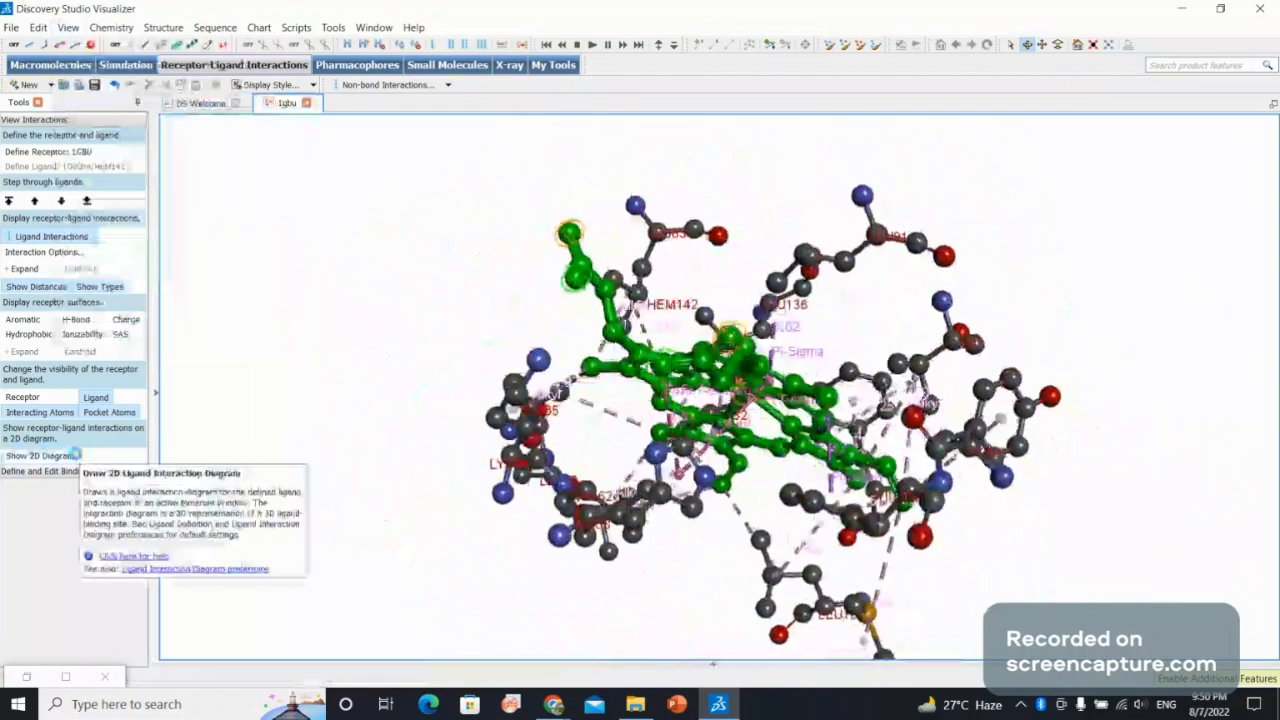
pyautogui.click(75, 455)
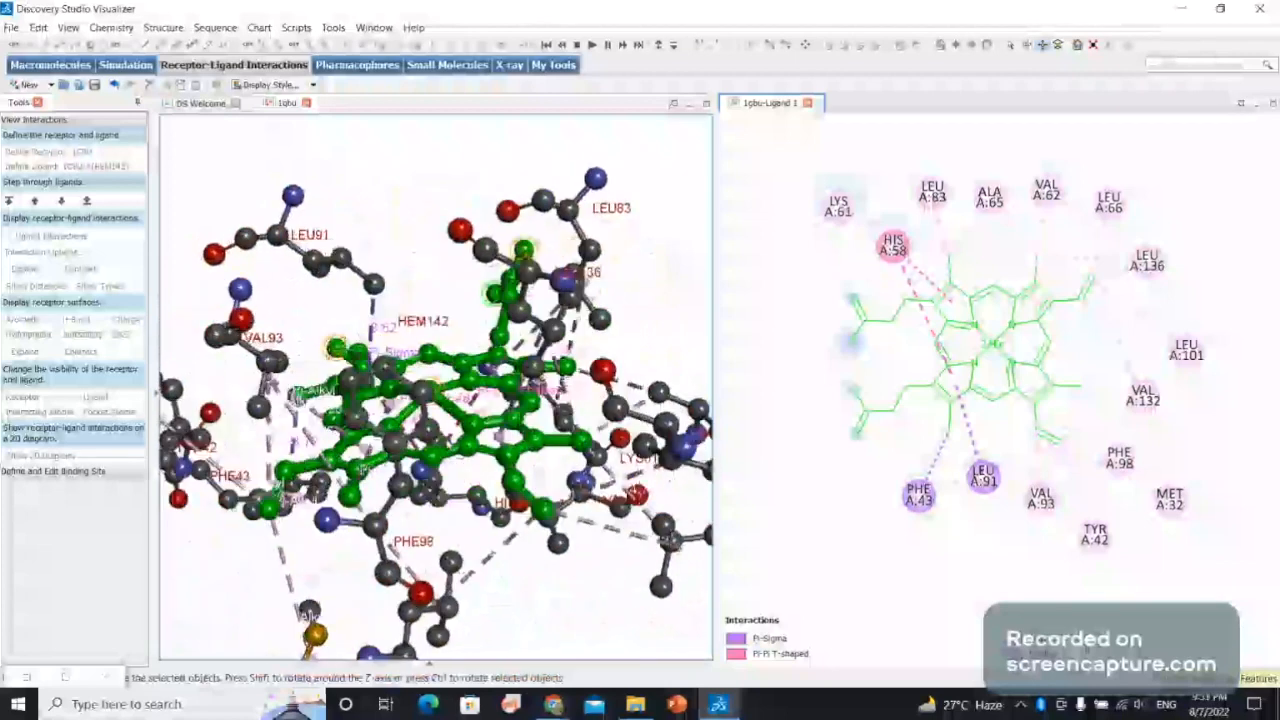
# Display the receptor surface by hydrophobicity and by H-bond donor and acceptor regions, inspecting the ligand pocket in each.
pyautogui.click(480, 302)
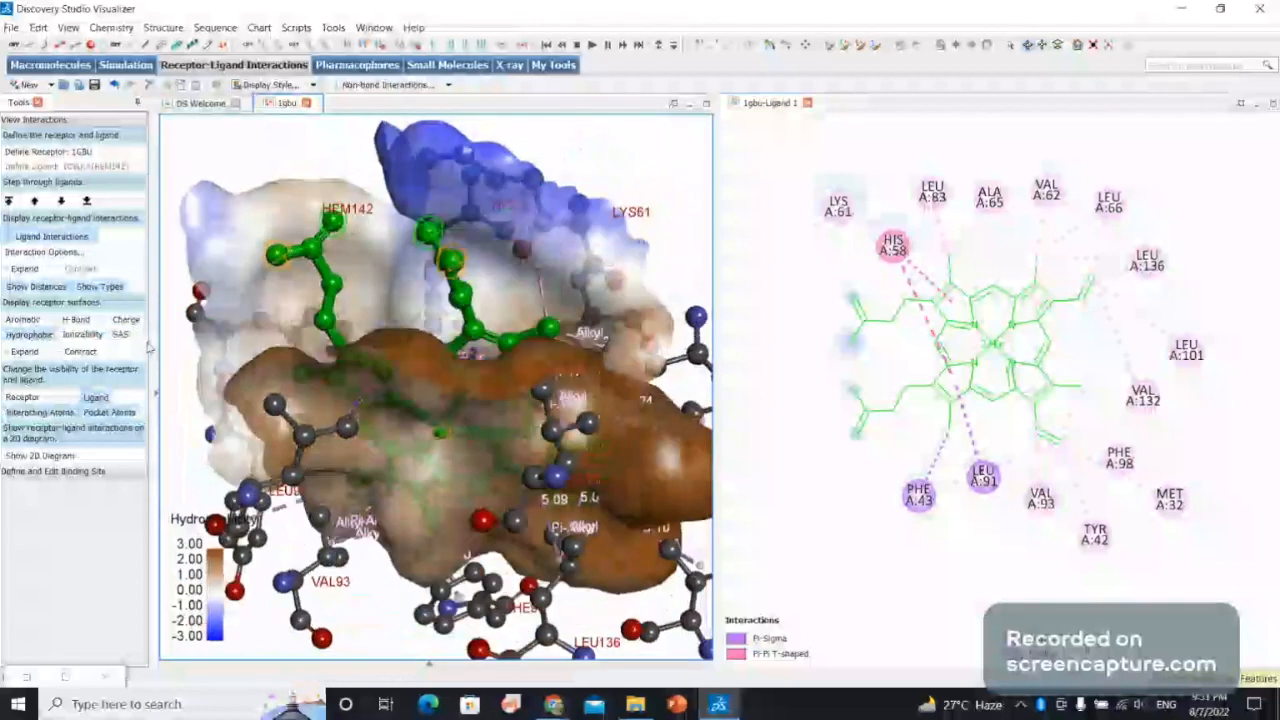
pyautogui.moveTo(215, 483); pyautogui.dragTo(522, 490)
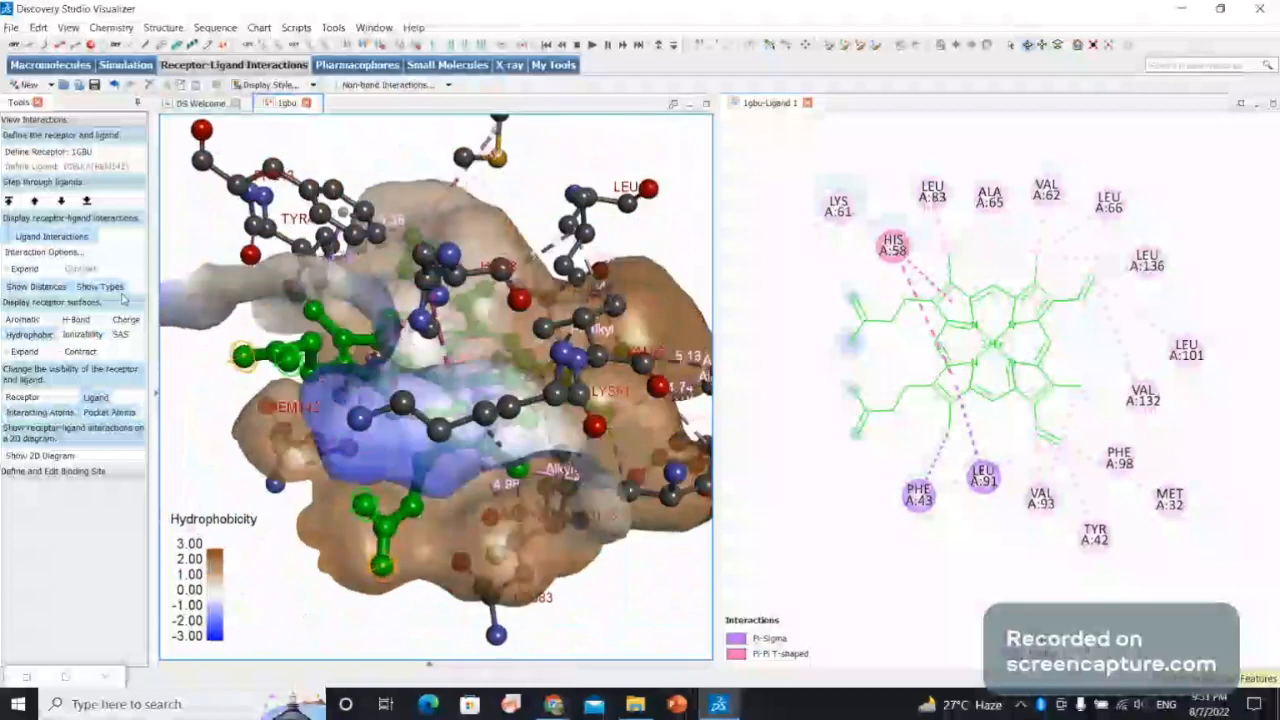
pyautogui.click(78, 320)
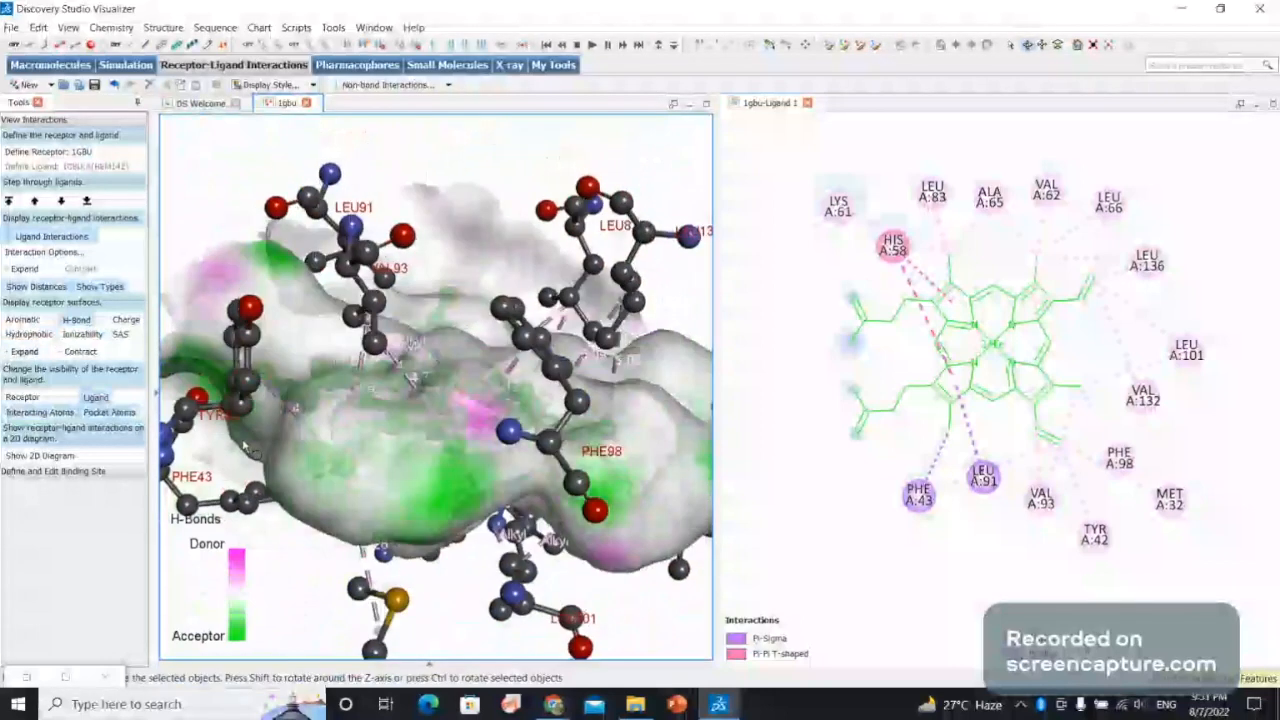
pyautogui.moveTo(260, 455); pyautogui.dragTo(506, 430)
pyautogui.moveTo(583, 305); pyautogui.dragTo(573, 352)
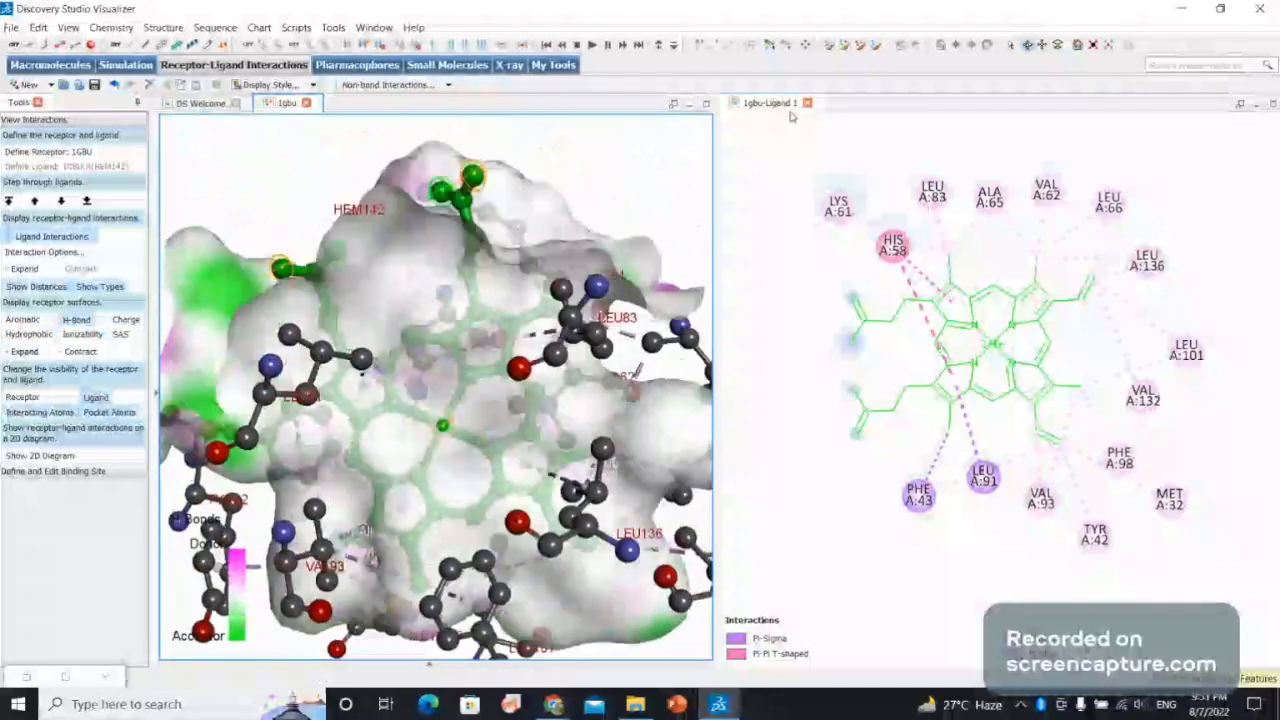
pyautogui.moveTo(390, 235); pyautogui.dragTo(455, 387)
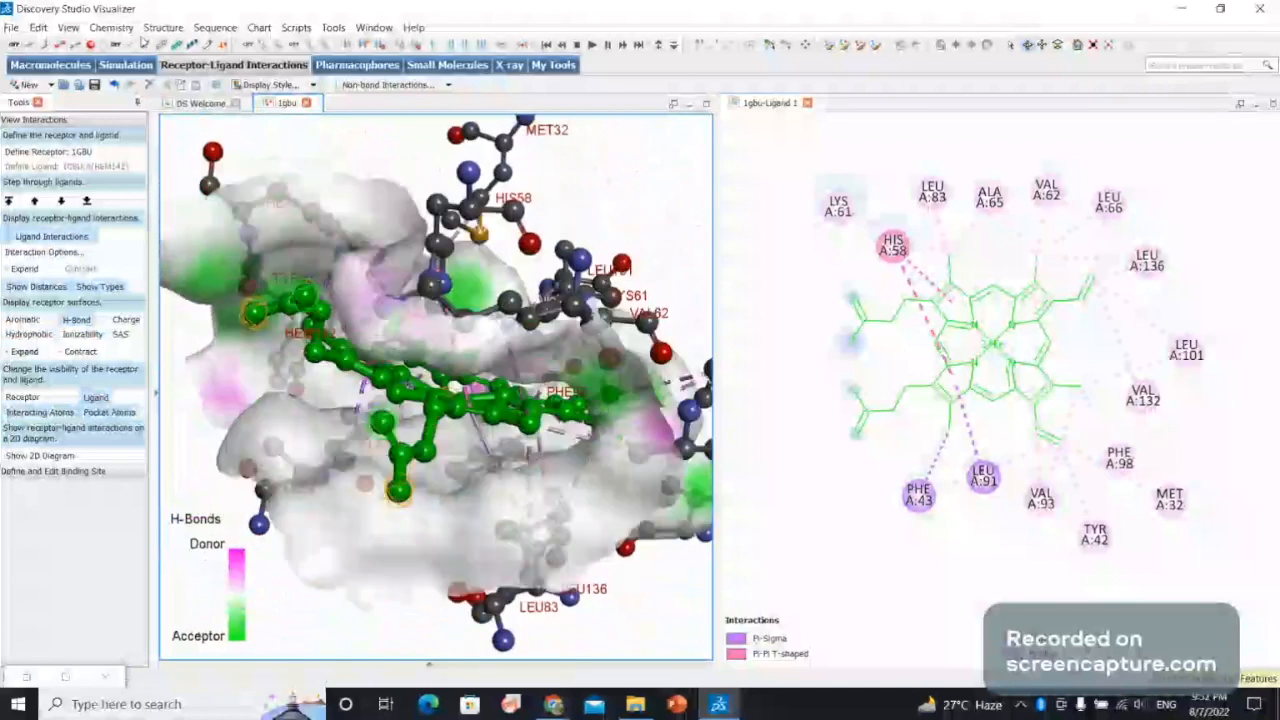
# Calculate the basic properties of 1GBU and make amino acid chain A visible in its data table.
pyautogui.click(102, 28)
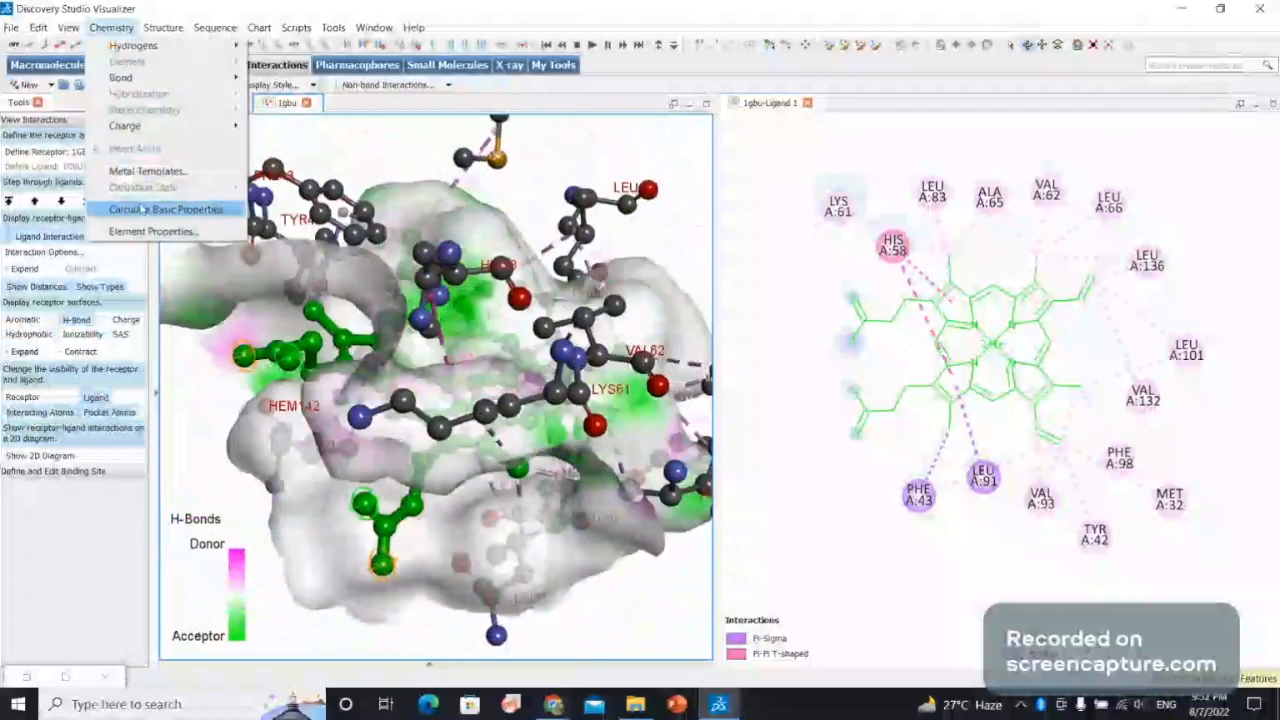
pyautogui.click(142, 209)
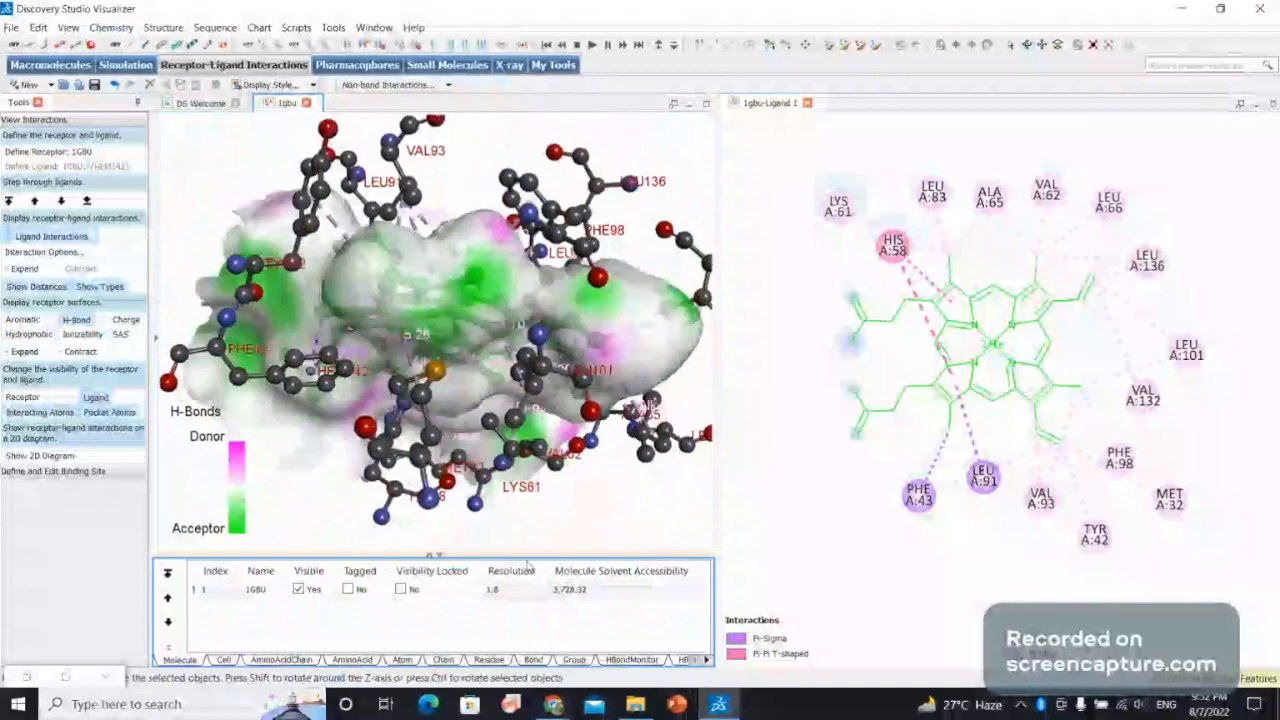
pyautogui.click(280, 662)
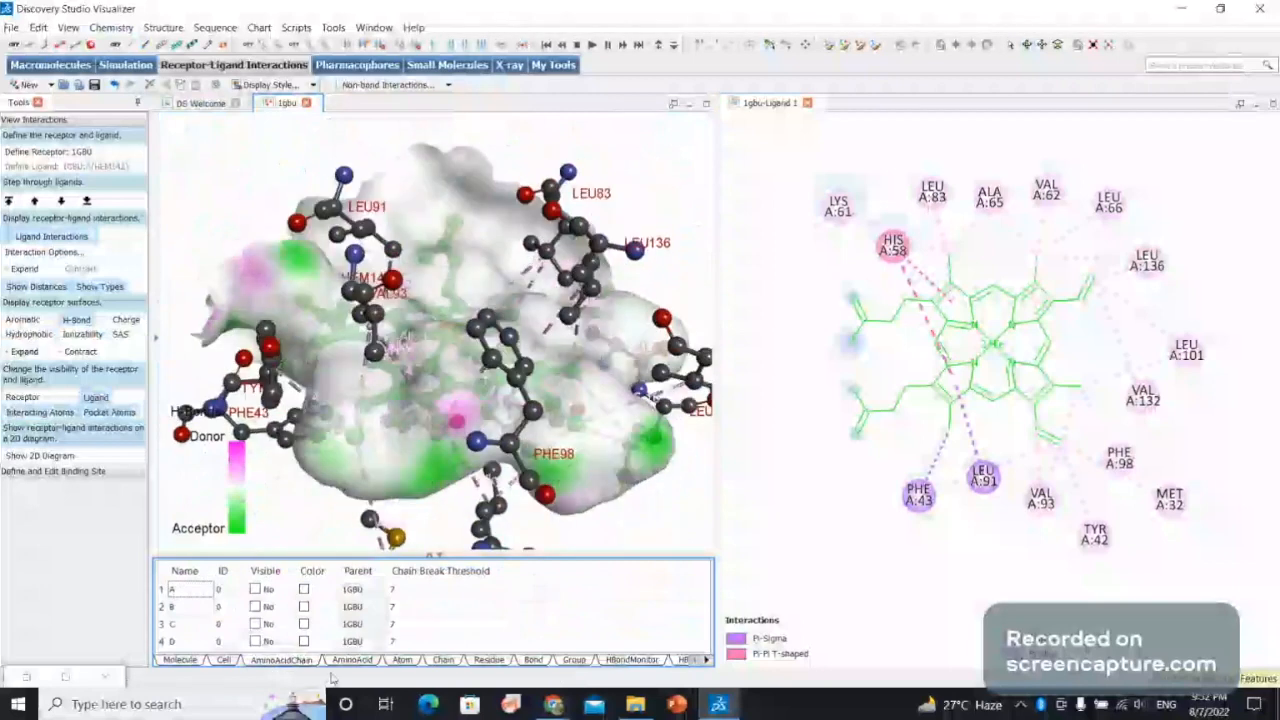
pyautogui.click(255, 590)
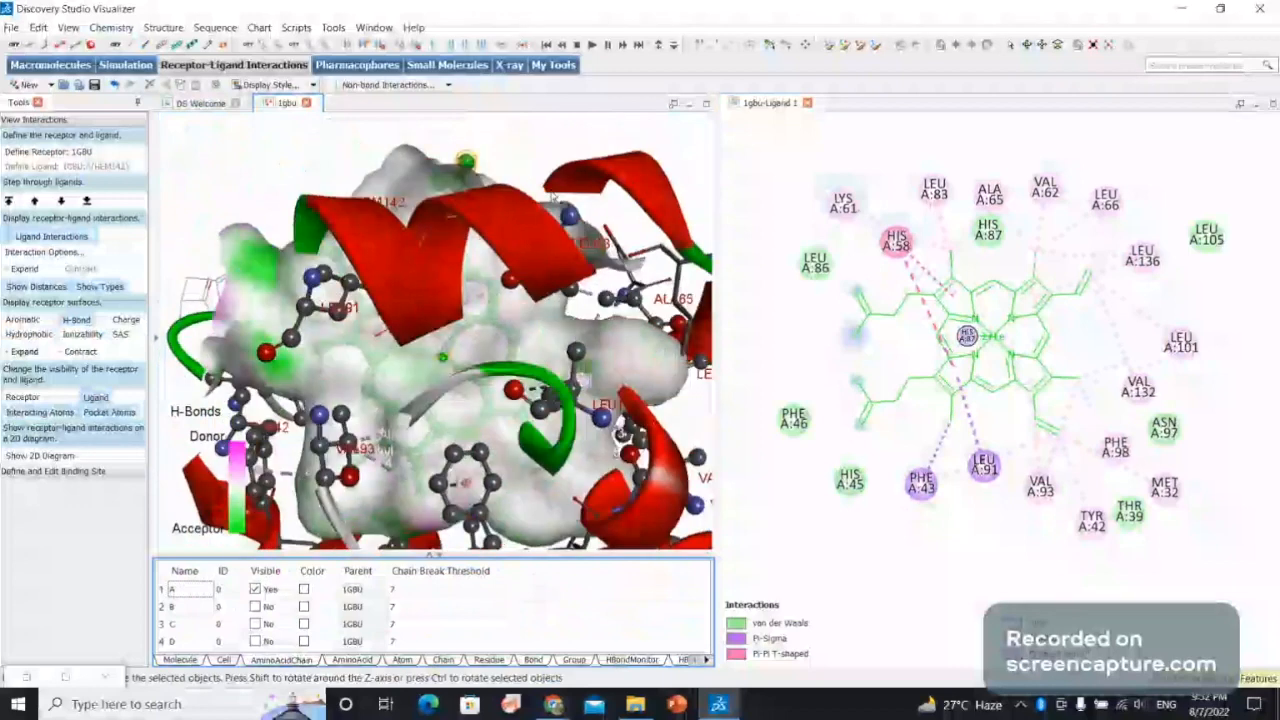
pyautogui.moveTo(474, 292); pyautogui.dragTo(538, 688)
# Examine the hydrogen bond monitor and the non-bond interaction data, including distances, categories, types and angles.
pyautogui.click(641, 661)
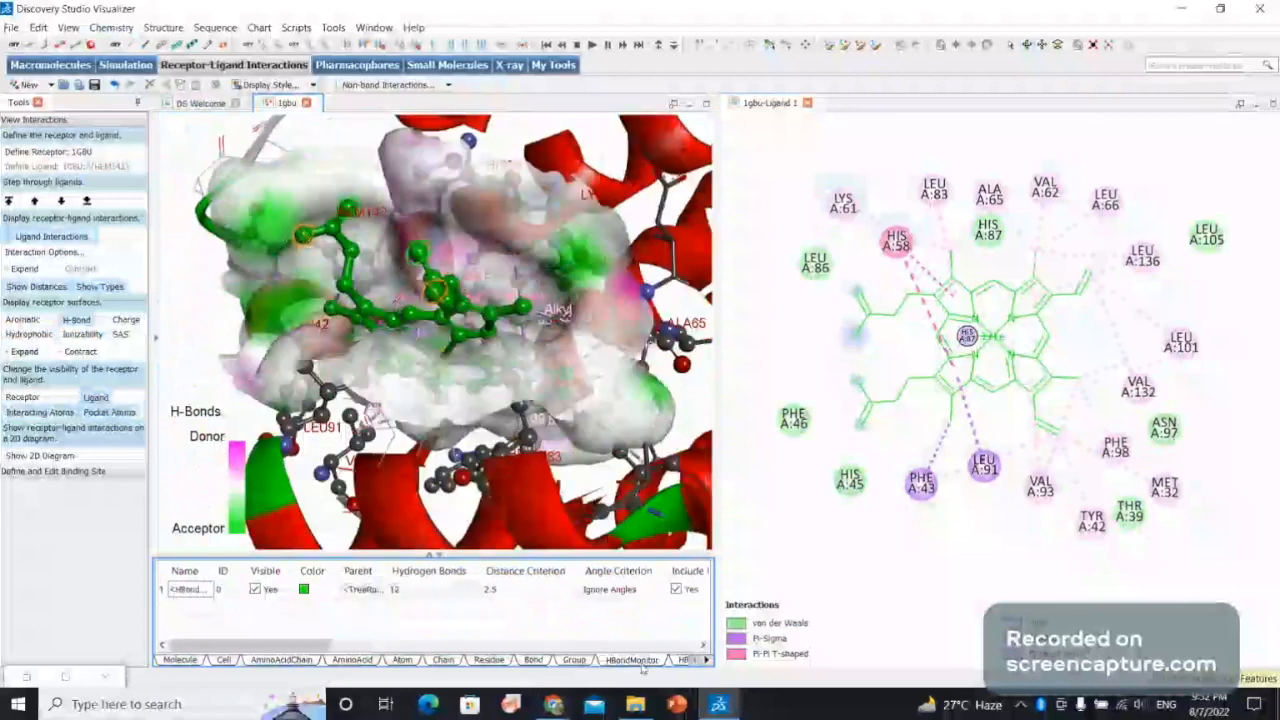
pyautogui.click(706, 660)
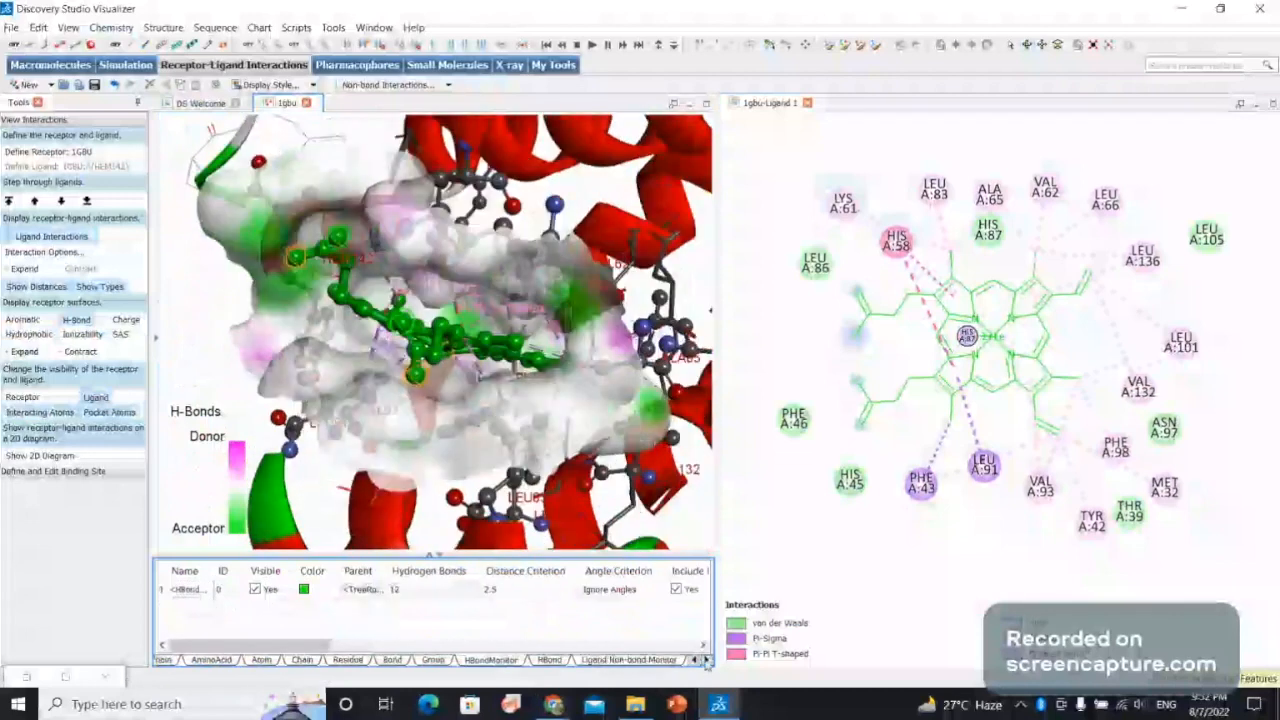
pyautogui.click(706, 660)
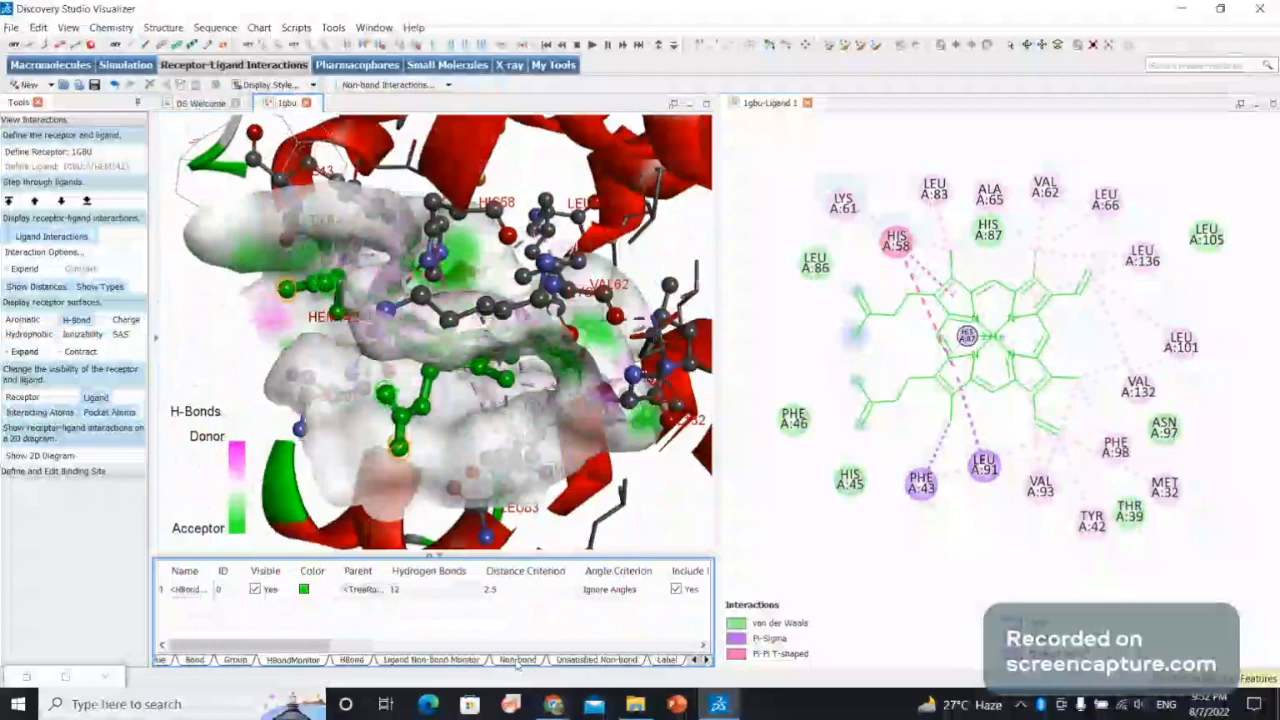
pyautogui.click(517, 662)
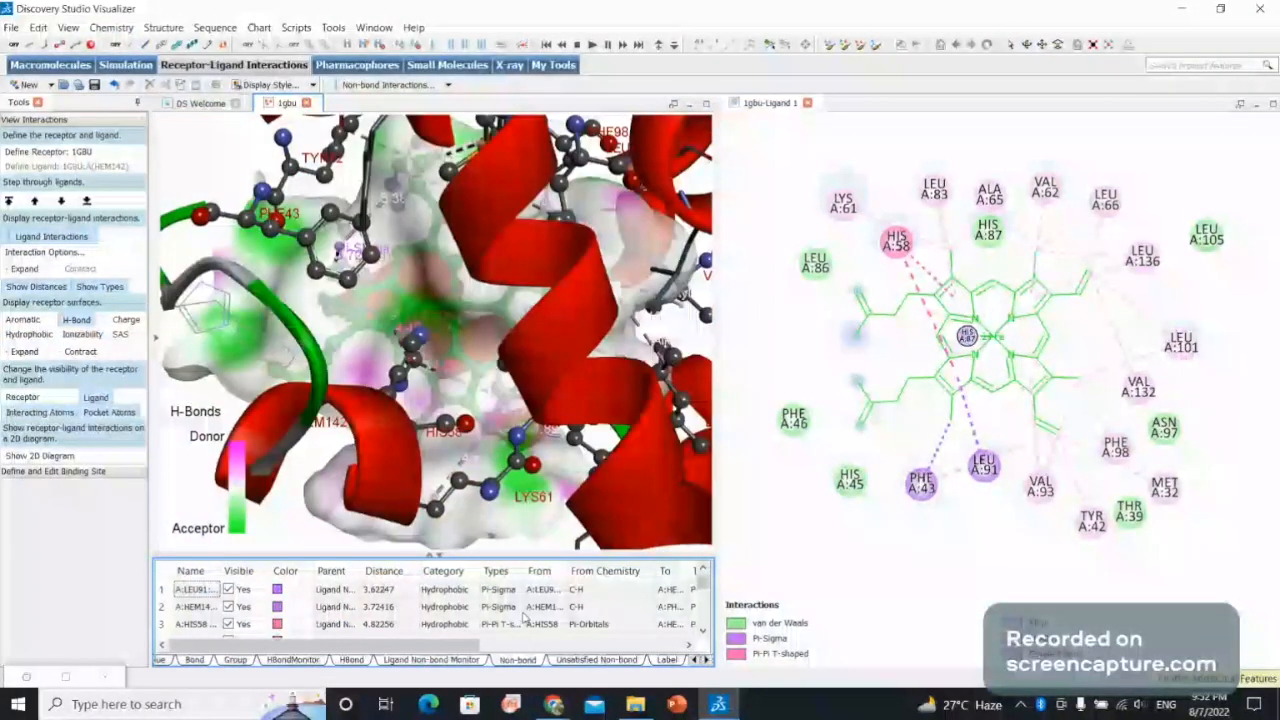
pyautogui.moveTo(463, 648); pyautogui.dragTo(533, 654)
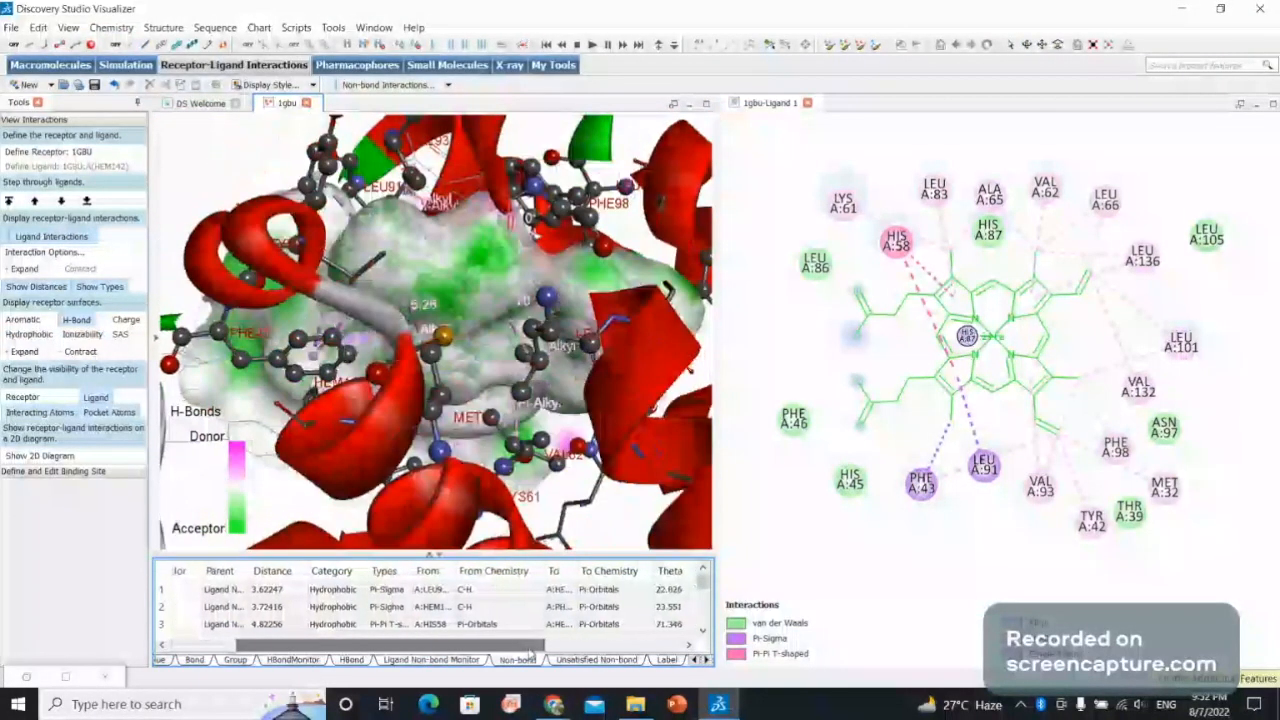
pyautogui.moveTo(549, 651); pyautogui.dragTo(455, 650)
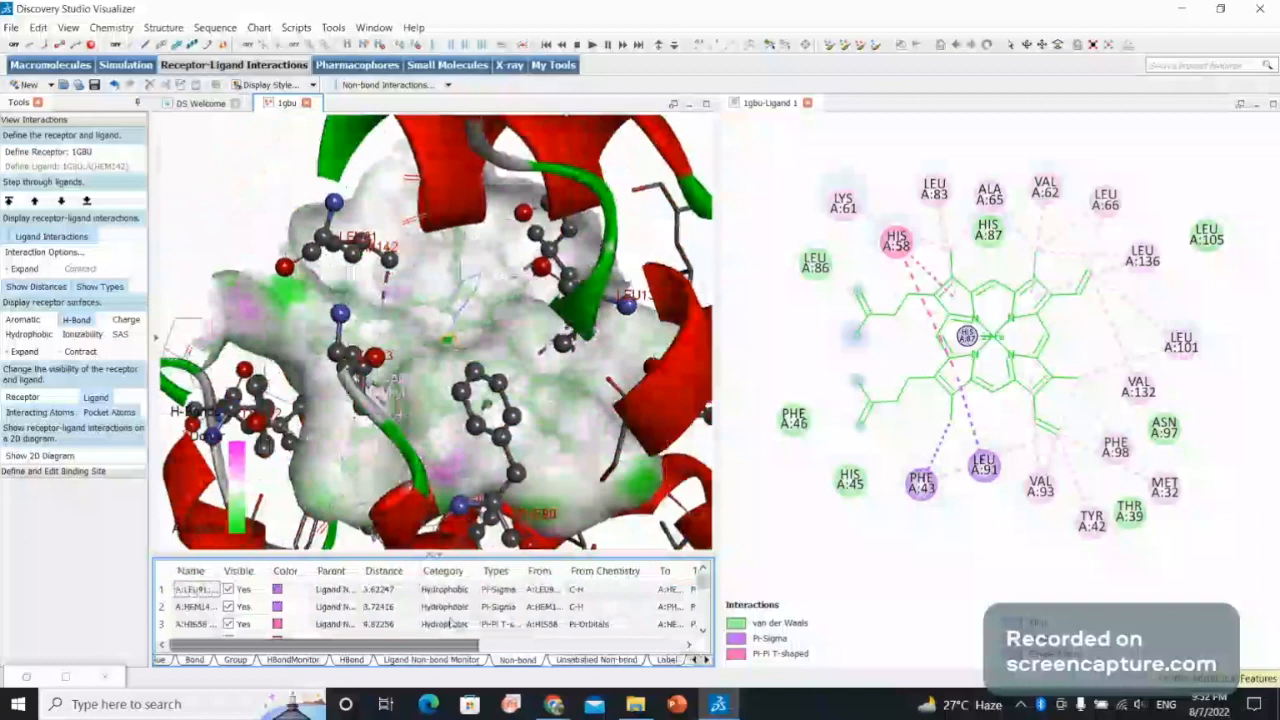
pyautogui.scroll(-4, 452, 623)
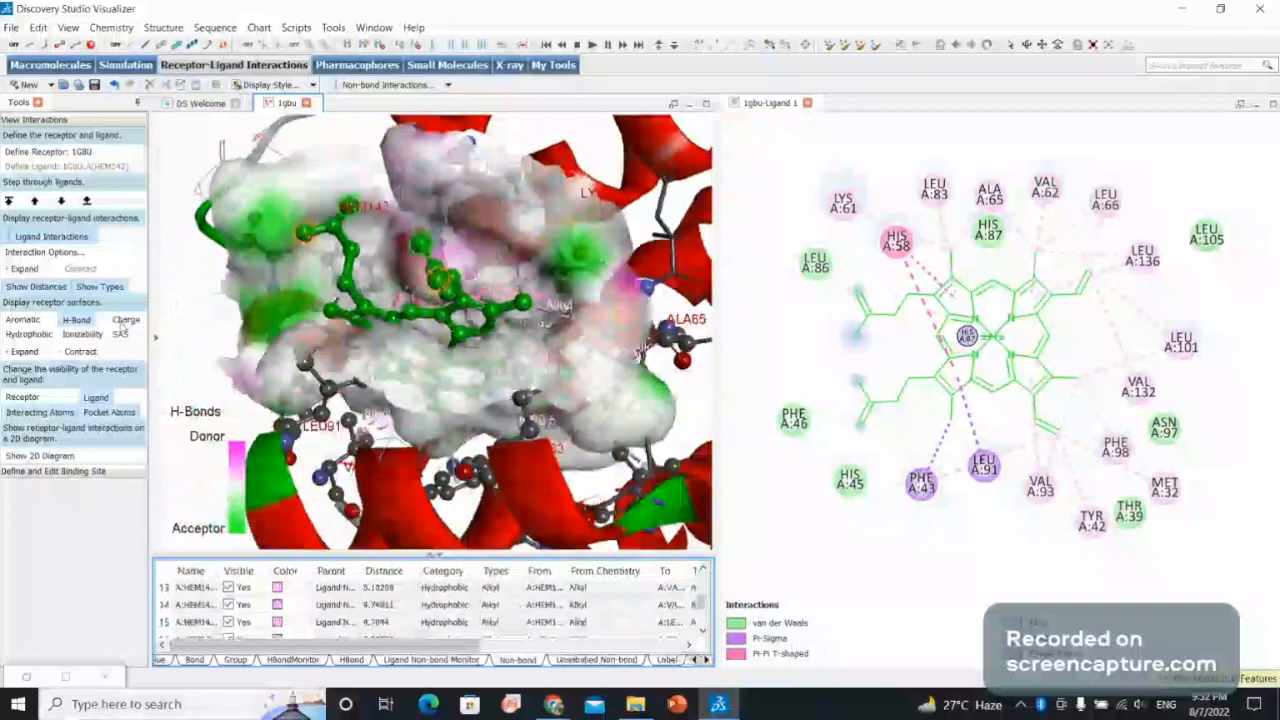
# Display the receptor surface around the ligand by charge.
pyautogui.click(125, 320)
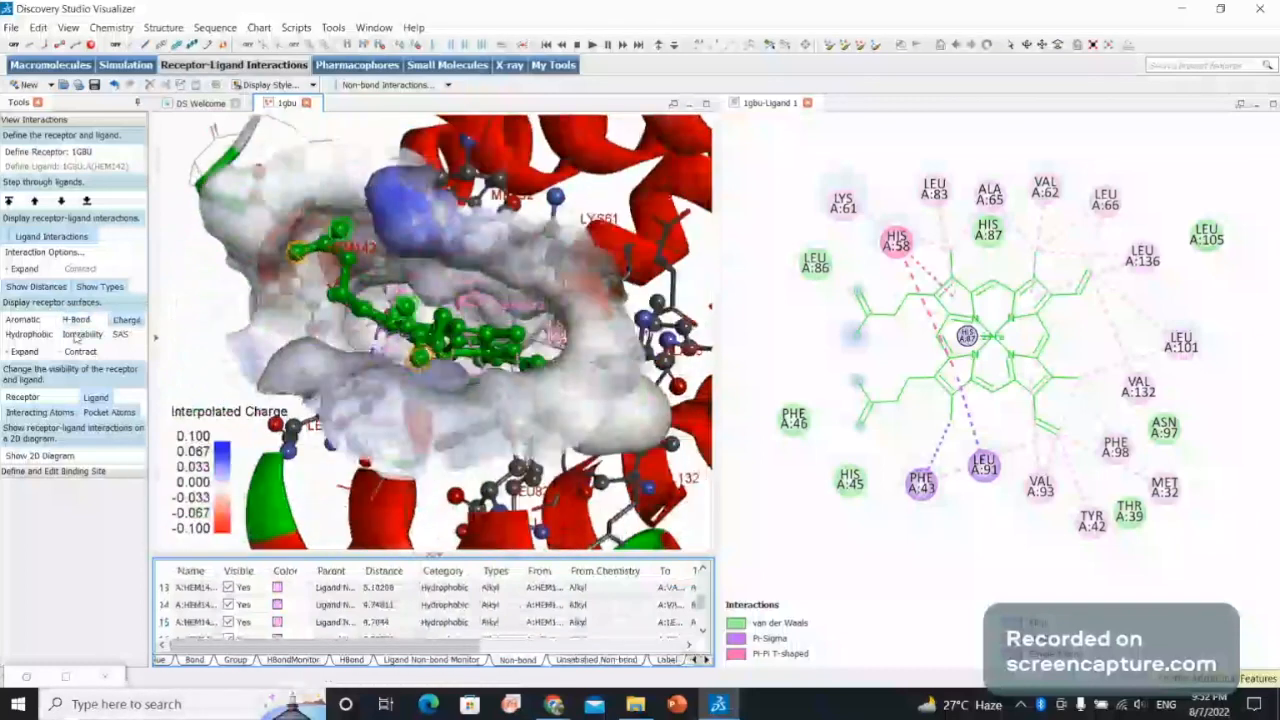